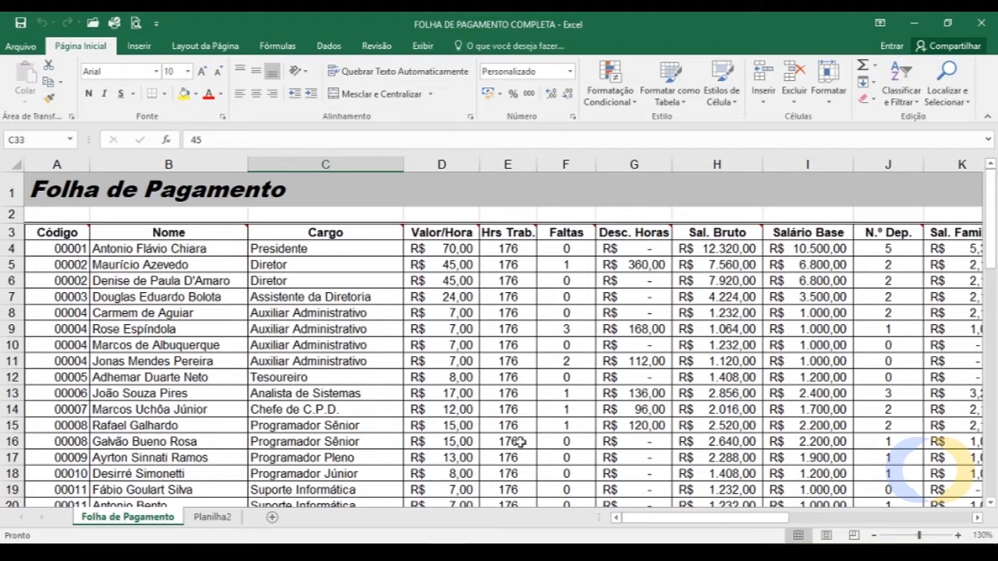
Examine the payroll columns and the INSS, IR and miscellaneous reference tables below them
drag(664, 520, 750, 524)
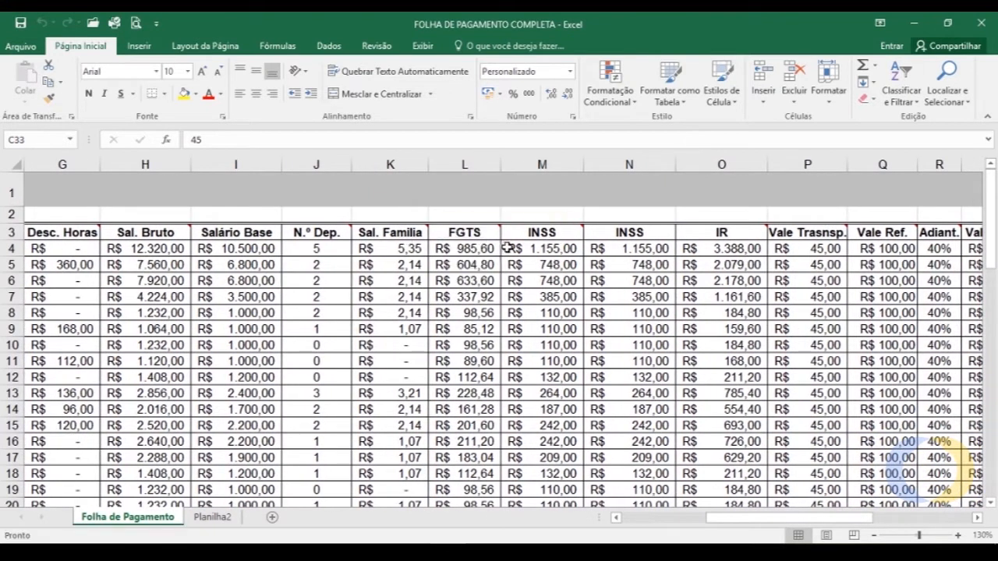
mouse_move(571, 236)
mouse_move(420, 232)
drag(993, 248, 995, 287)
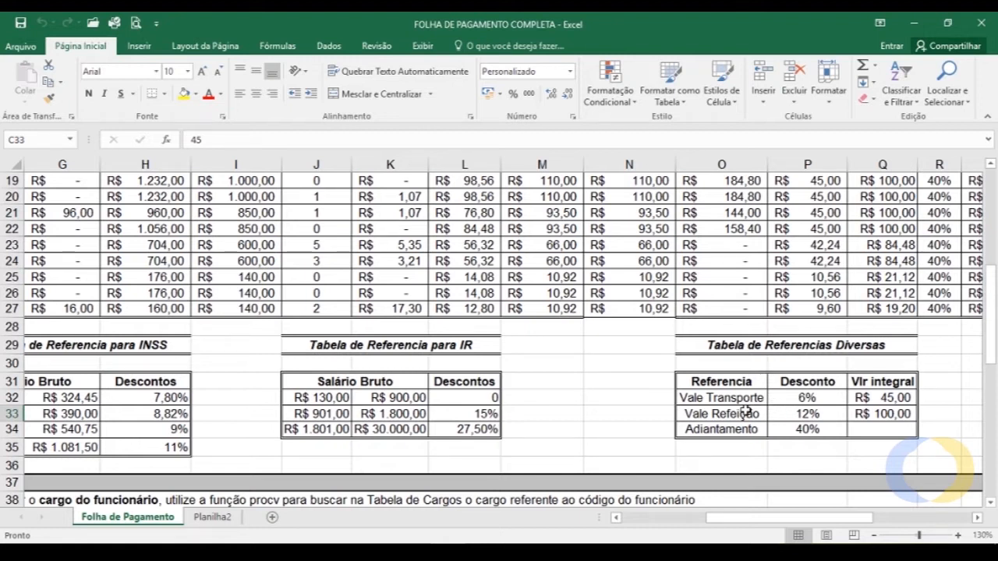
drag(746, 518, 690, 519)
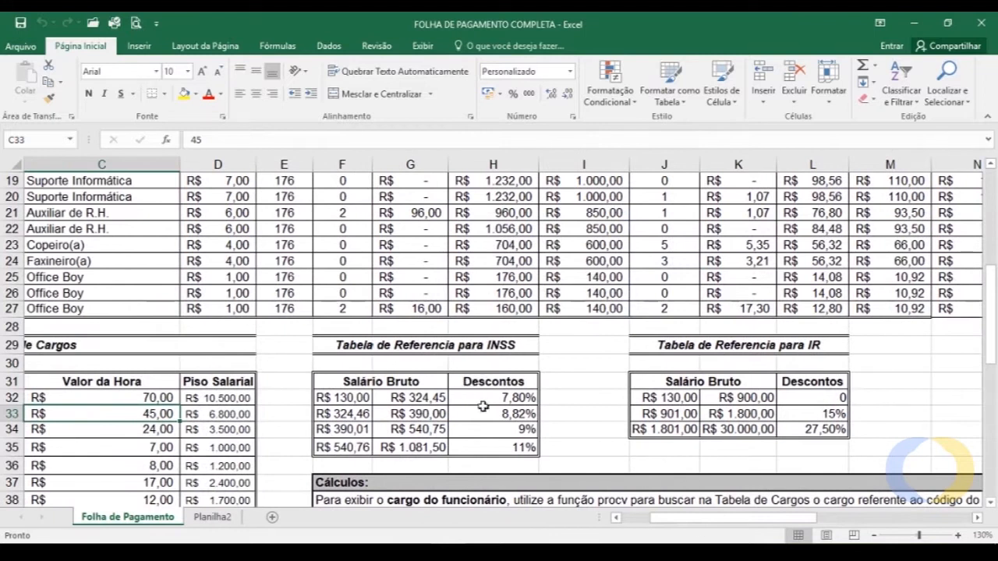
drag(786, 520, 740, 520)
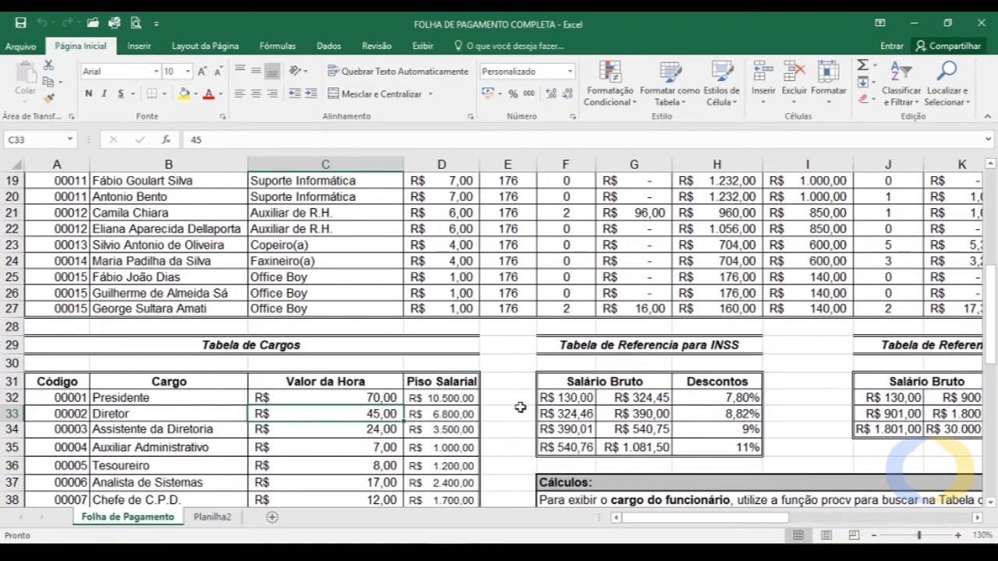
Examine the Tabela de Cargos and read the Cálculos notes explaining each payroll column
scroll(445, 423, down, 1)
scroll(445, 423, down, 2)
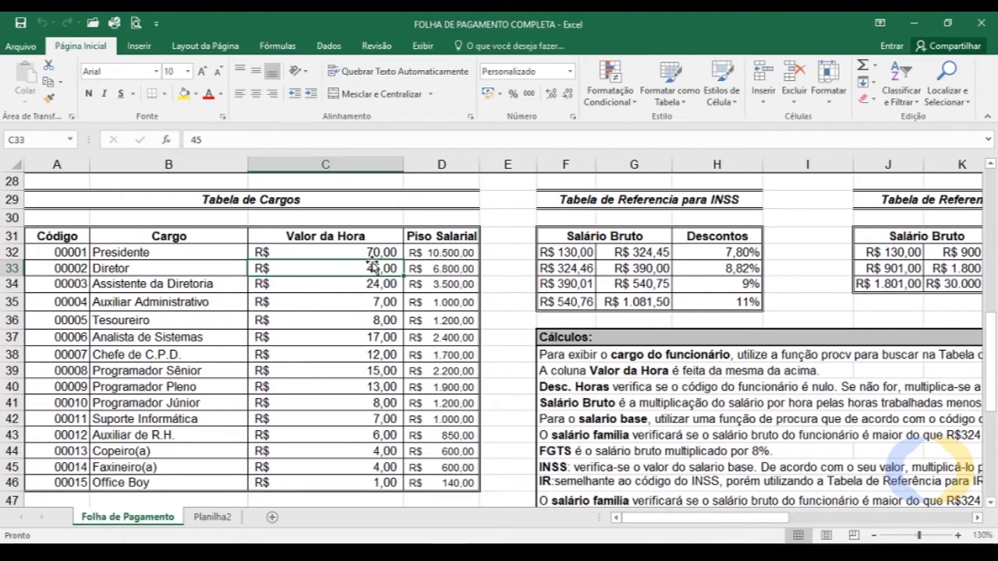
scroll(395, 366, up, 3)
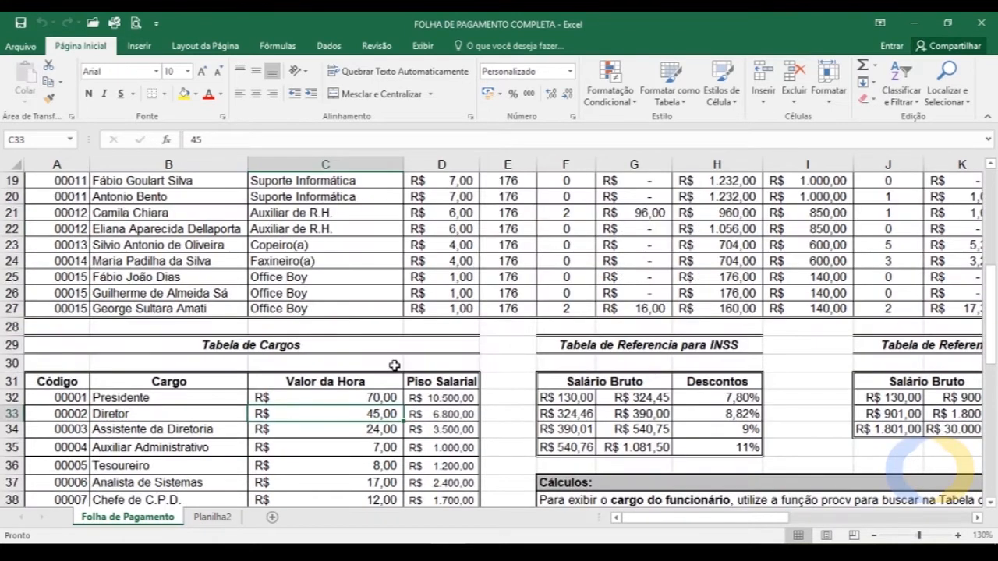
scroll(405, 327, up, 3)
scroll(543, 292, down, 3)
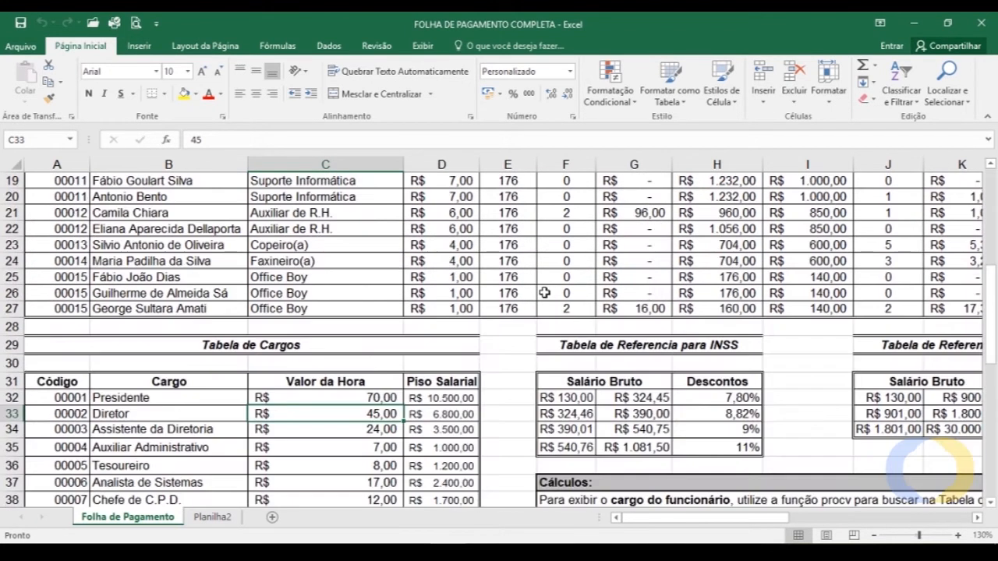
scroll(543, 292, down, 4)
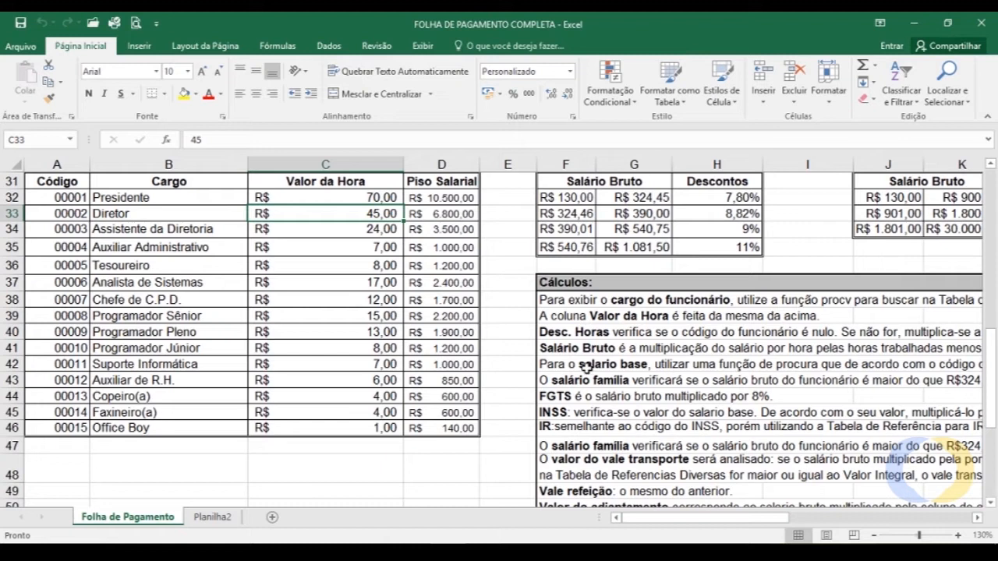
drag(676, 518, 732, 517)
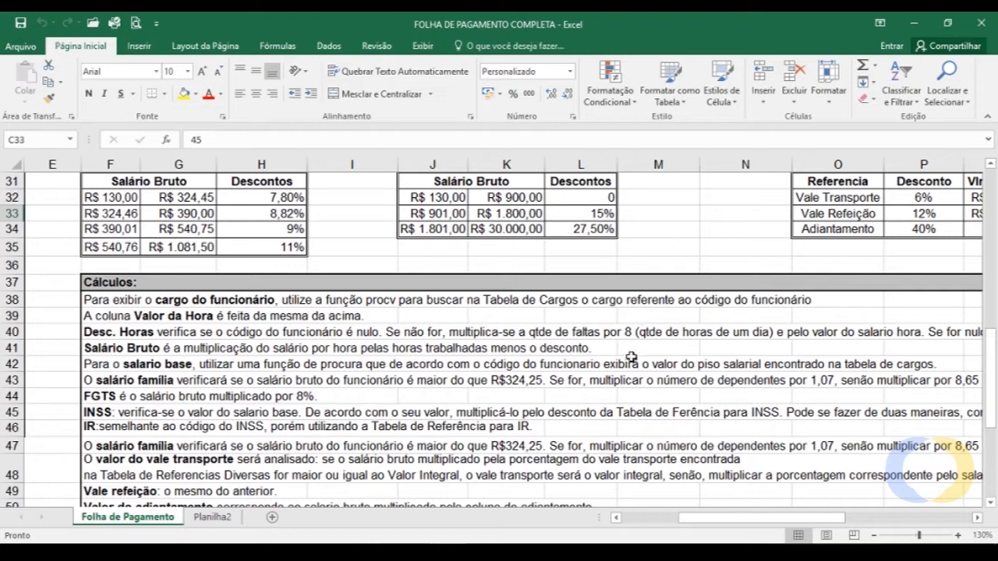
drag(680, 528, 618, 526)
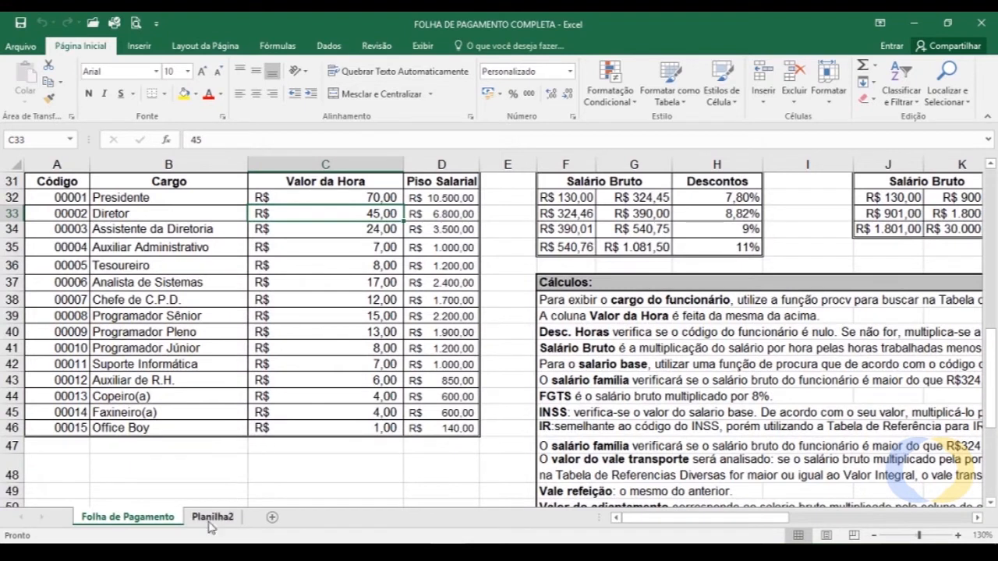
Rename the Planilha2 sheet as Gráficos
right_click(231, 524)
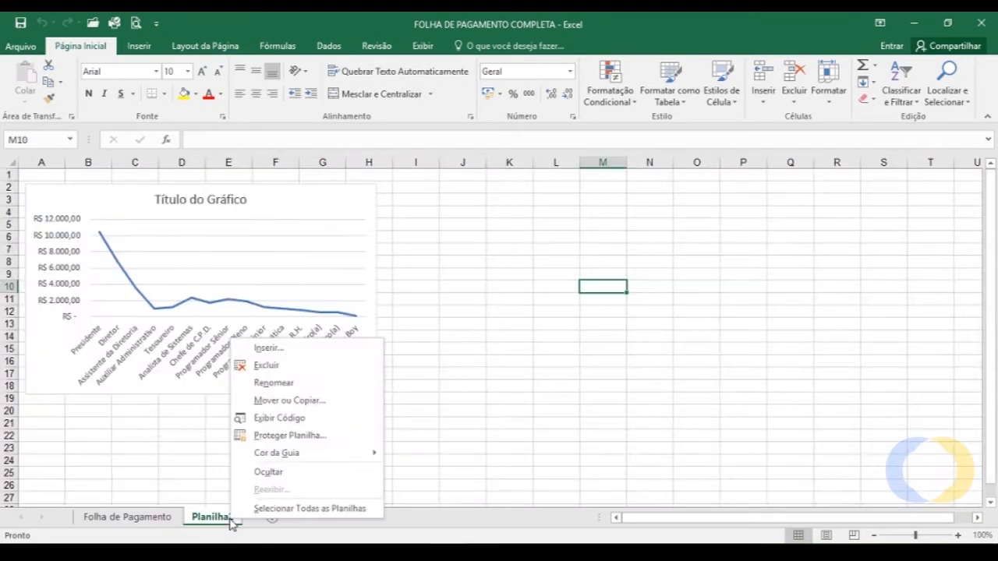
click(294, 382)
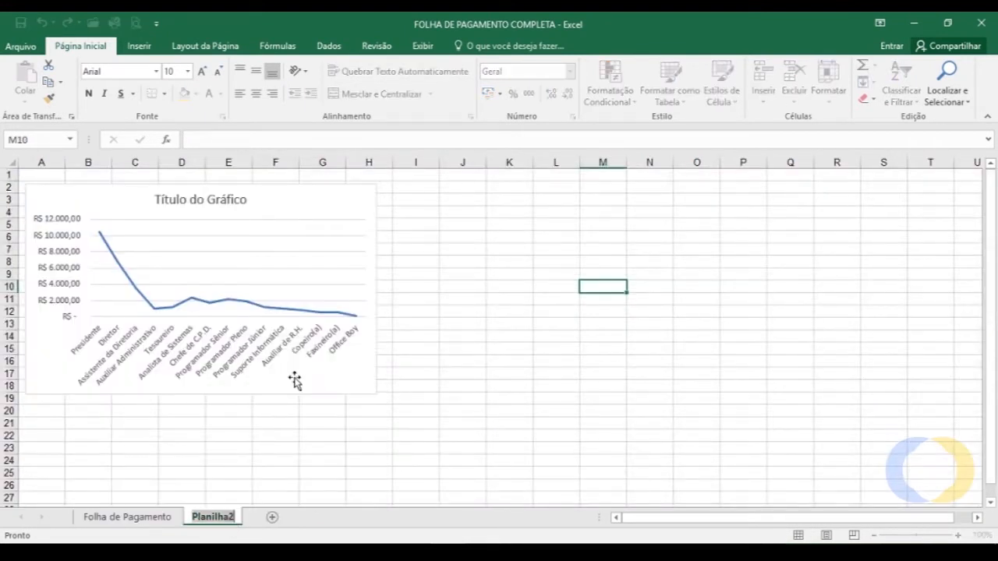
key(BackSpace)
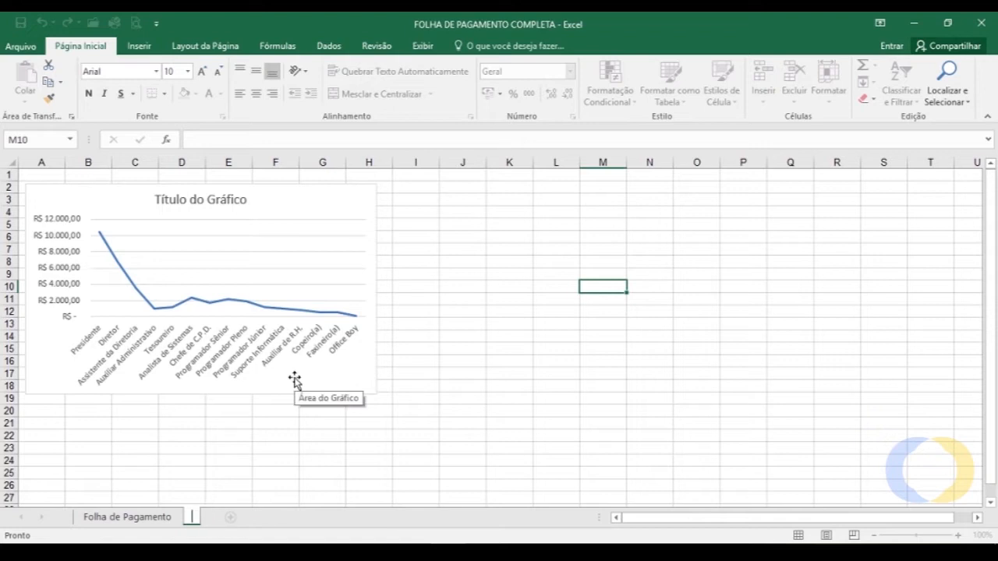
text(Gráficos)
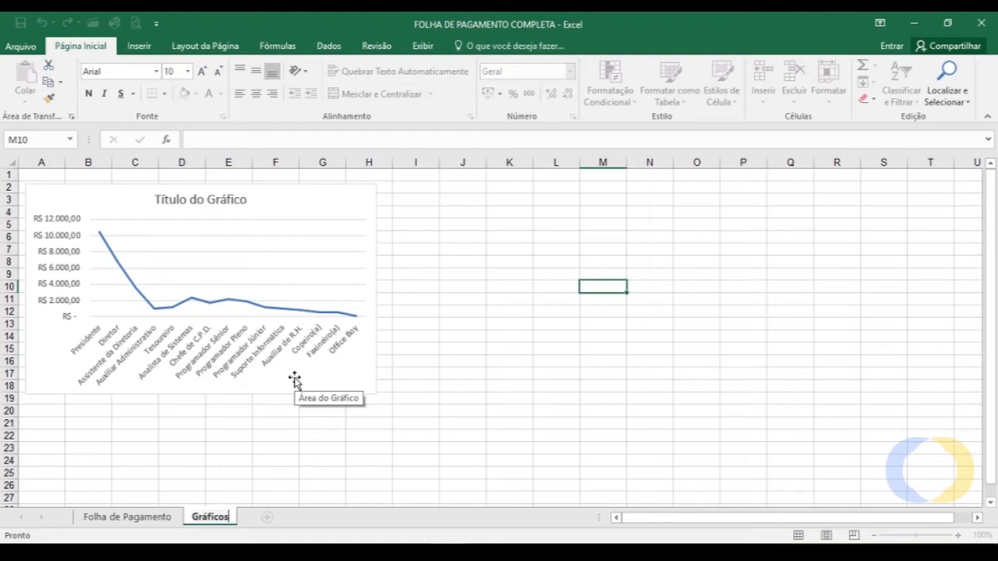
key(Return)
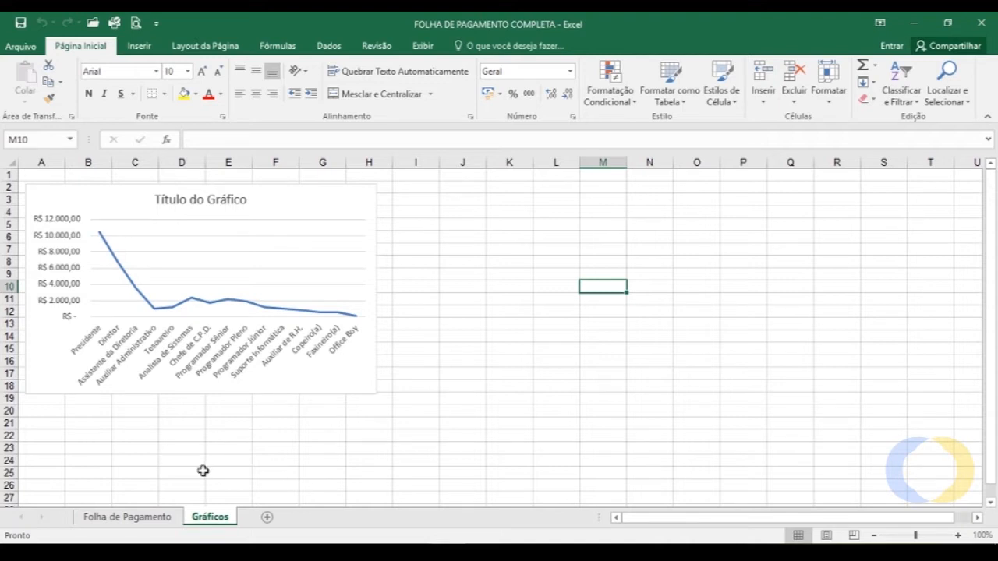
Return to the Folha de Pagamento sheet and inspect the contents of the first Código and Nome cells
click(154, 521)
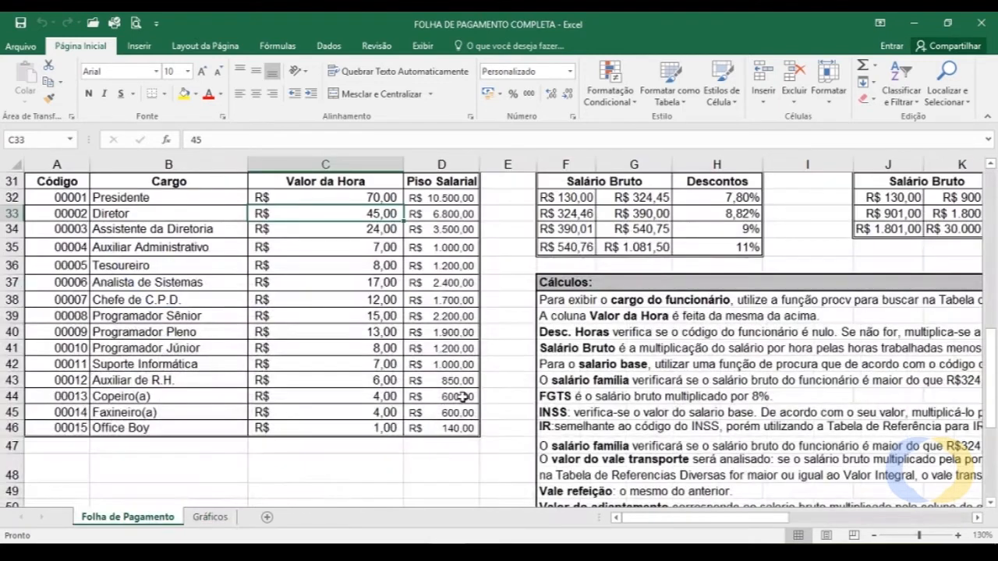
scroll(460, 389, up, 10)
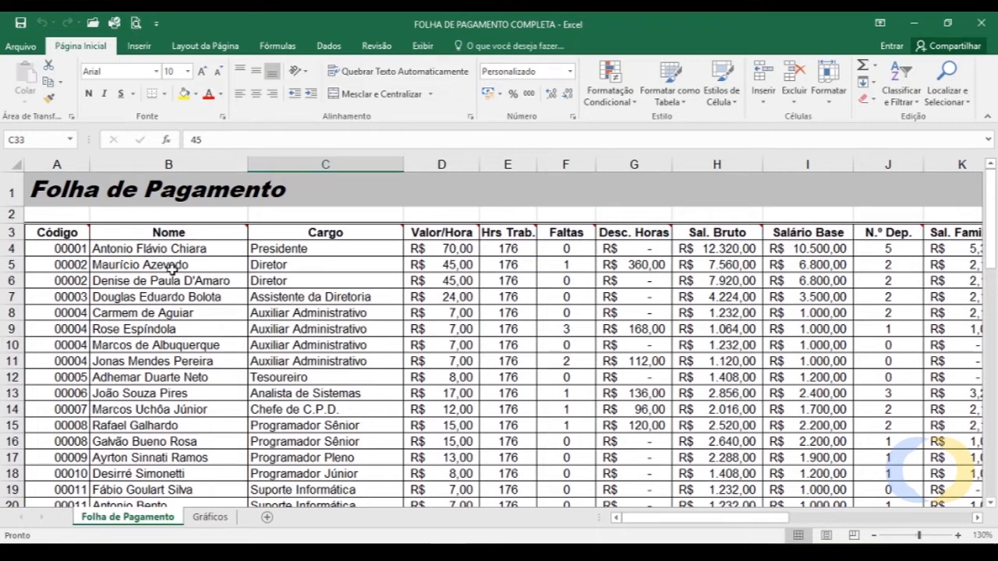
click(62, 249)
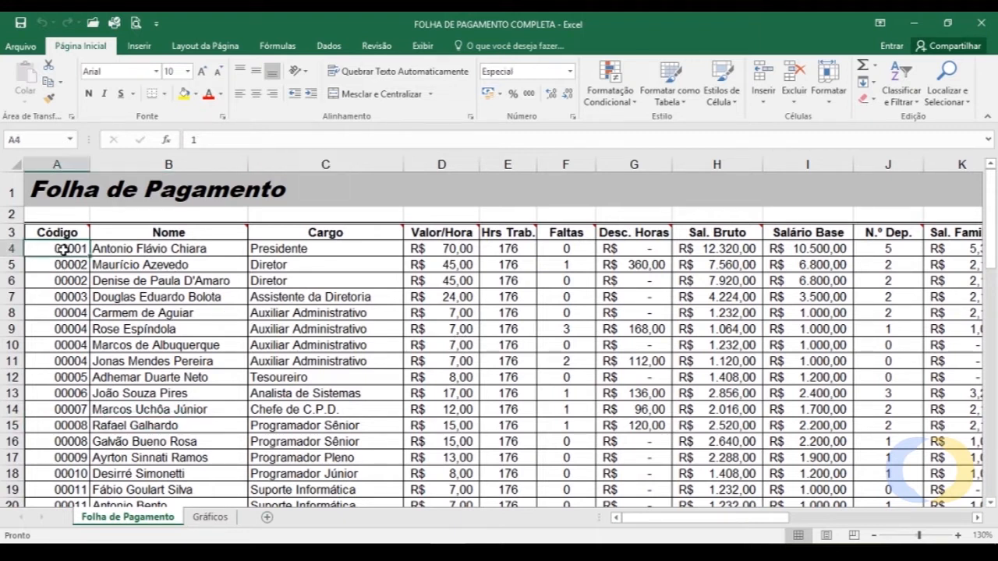
click(65, 268)
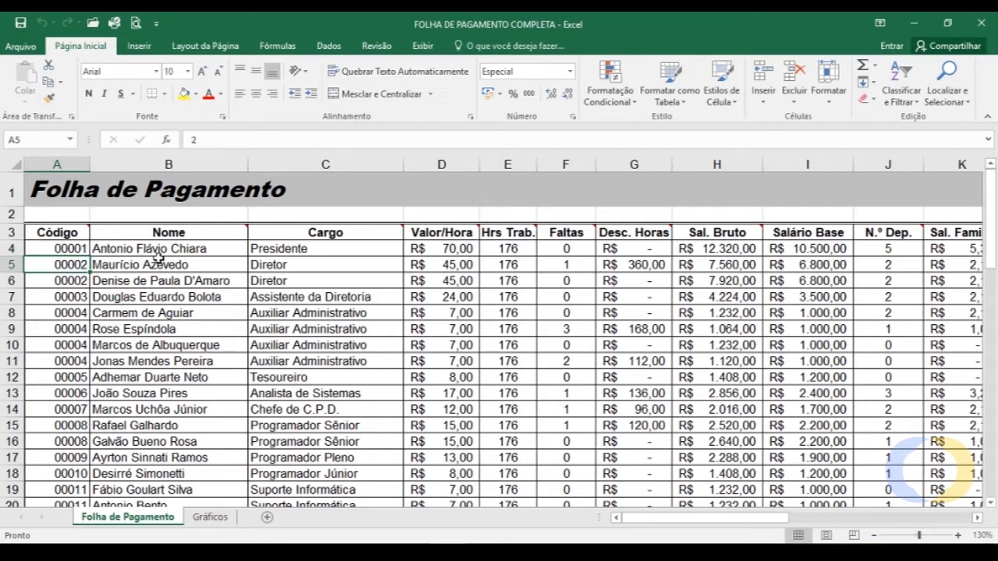
click(158, 261)
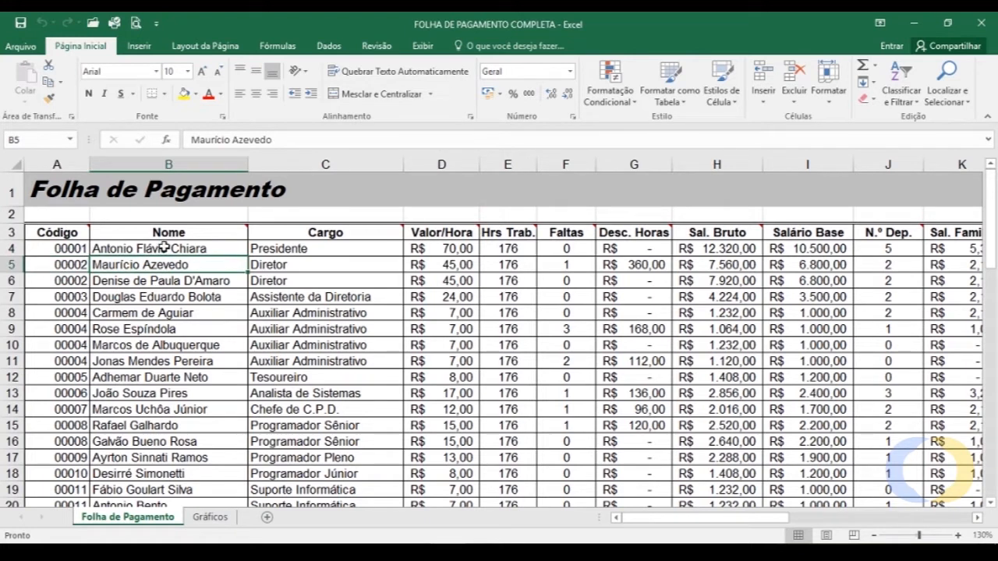
click(159, 249)
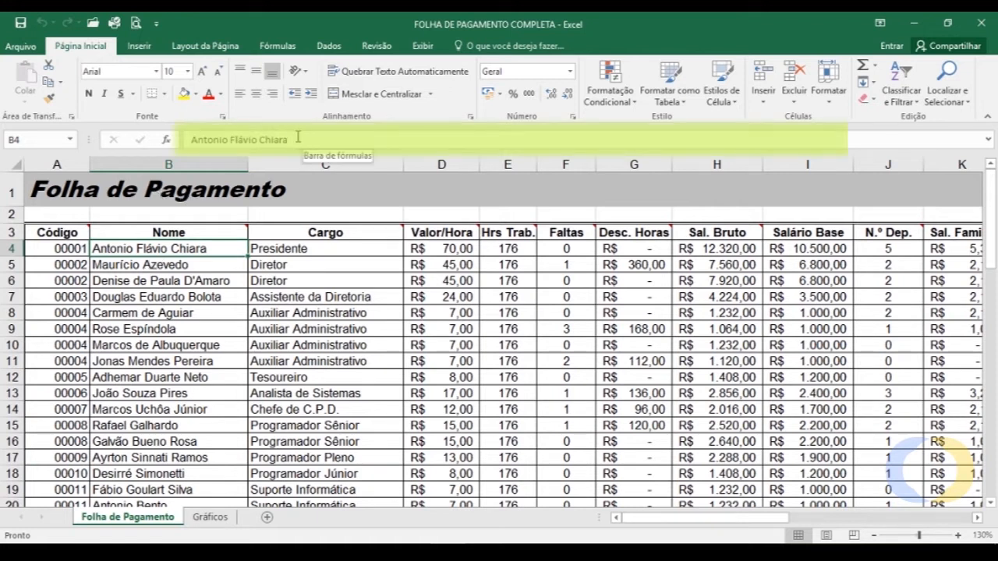
click(149, 281)
click(151, 265)
click(153, 248)
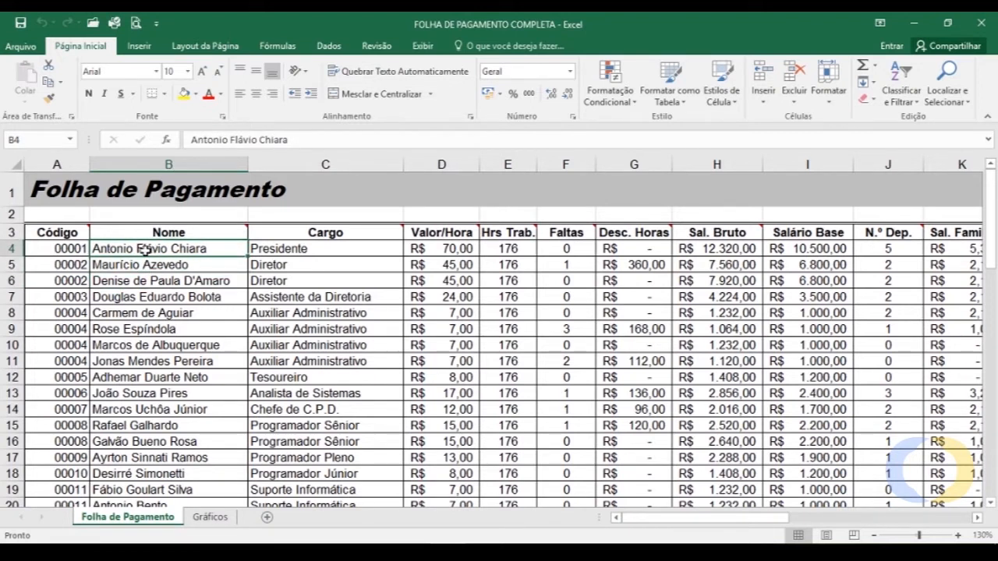
Inspect the lookup formula in Cargo cell C4 and the Tabela de Cargos range A32:D46 it refers to
click(309, 255)
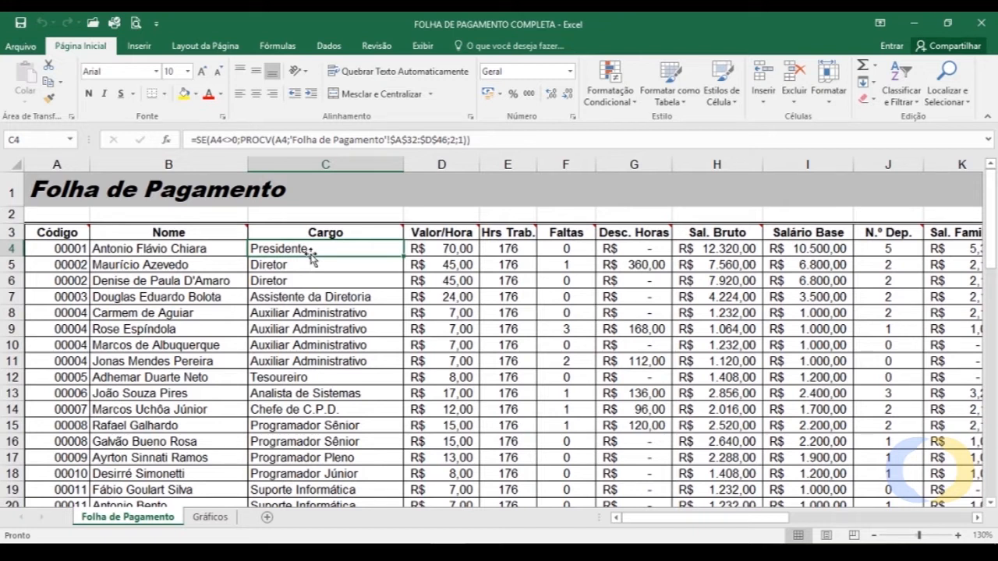
click(496, 140)
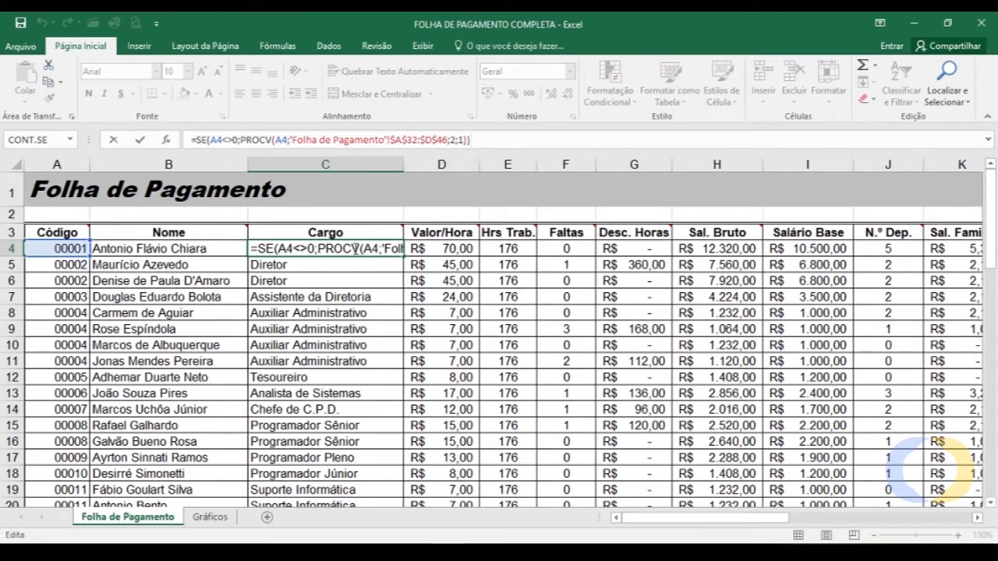
key(Return)
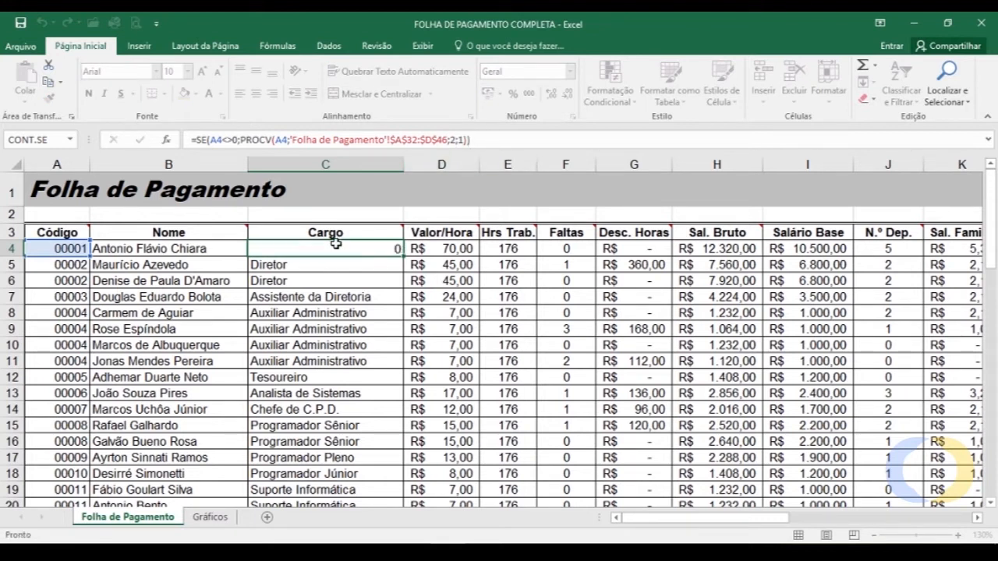
click(335, 249)
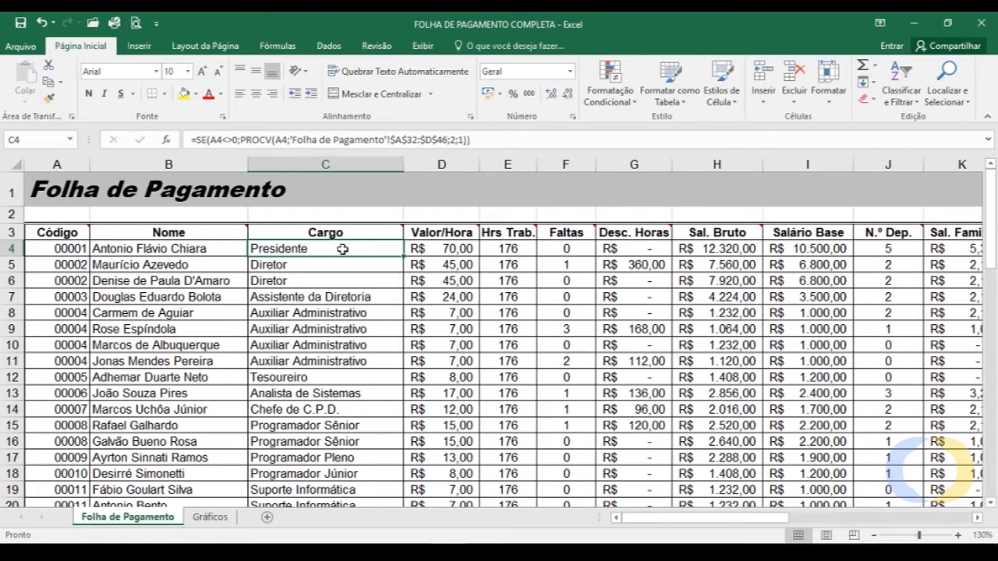
mouse_move(398, 231)
scroll(305, 352, down, 9)
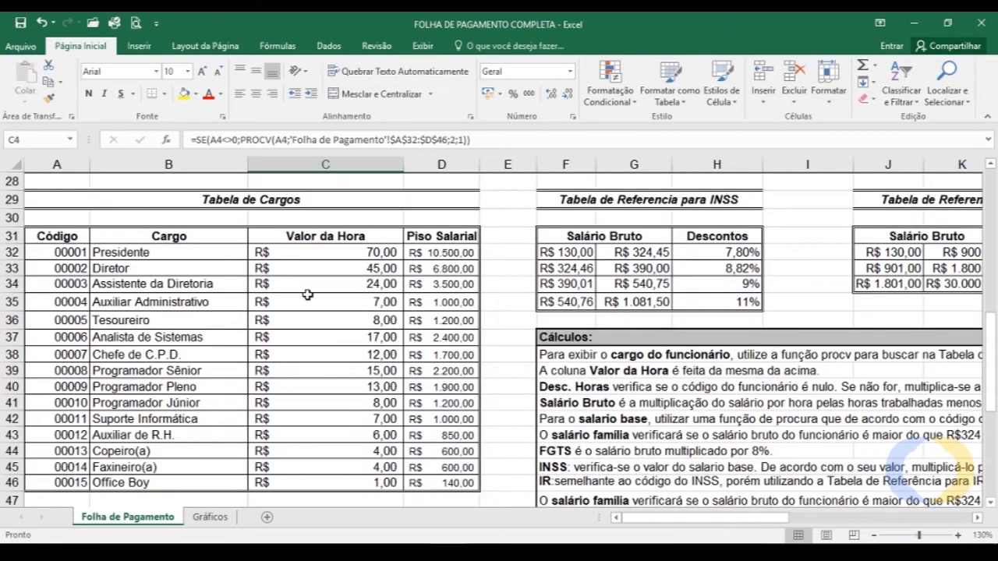
drag(63, 255, 433, 481)
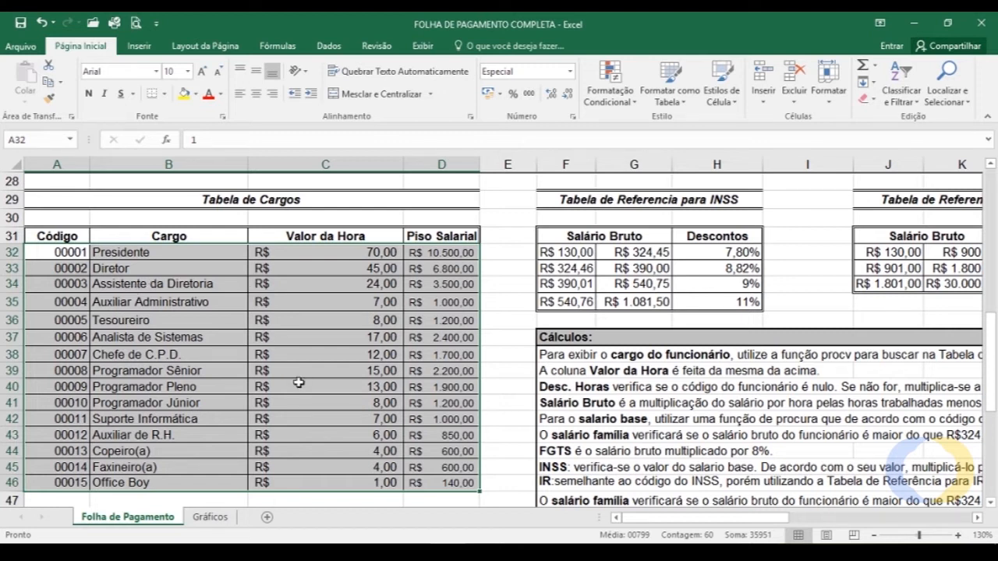
scroll(299, 383, up, 9)
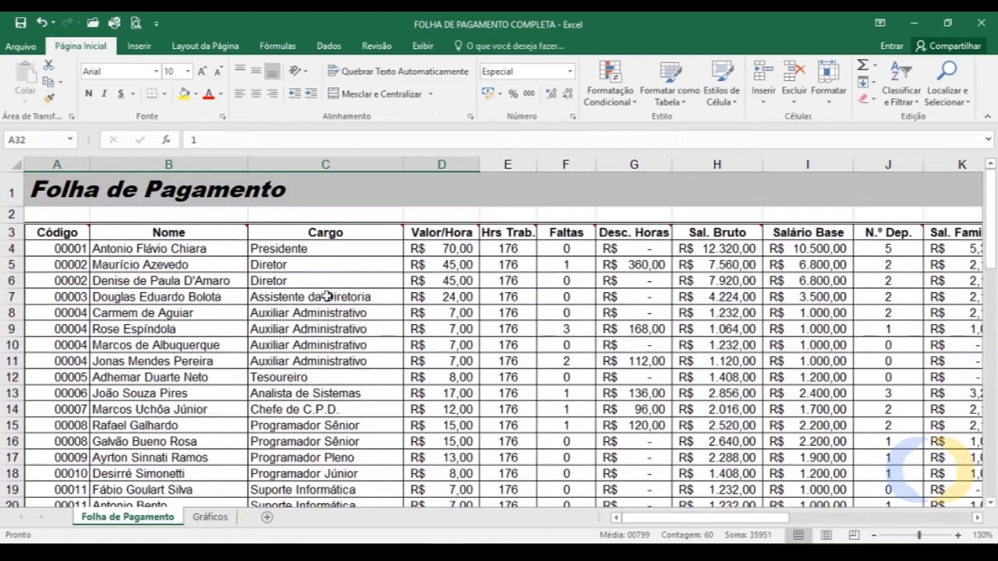
Clear Cargo cell C4 and begin a new SE formula there with the logical test A4<>0
click(325, 246)
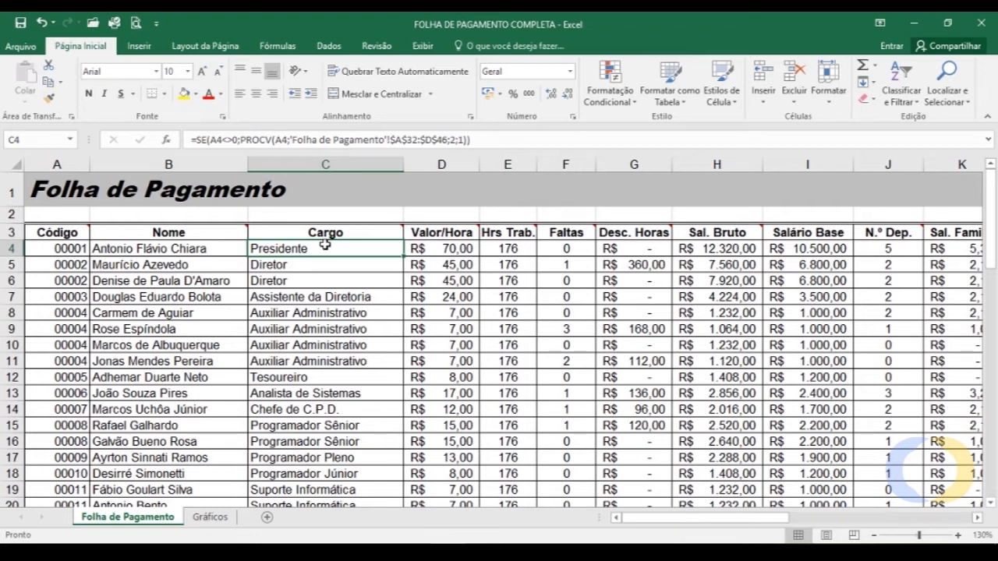
key(Delete)
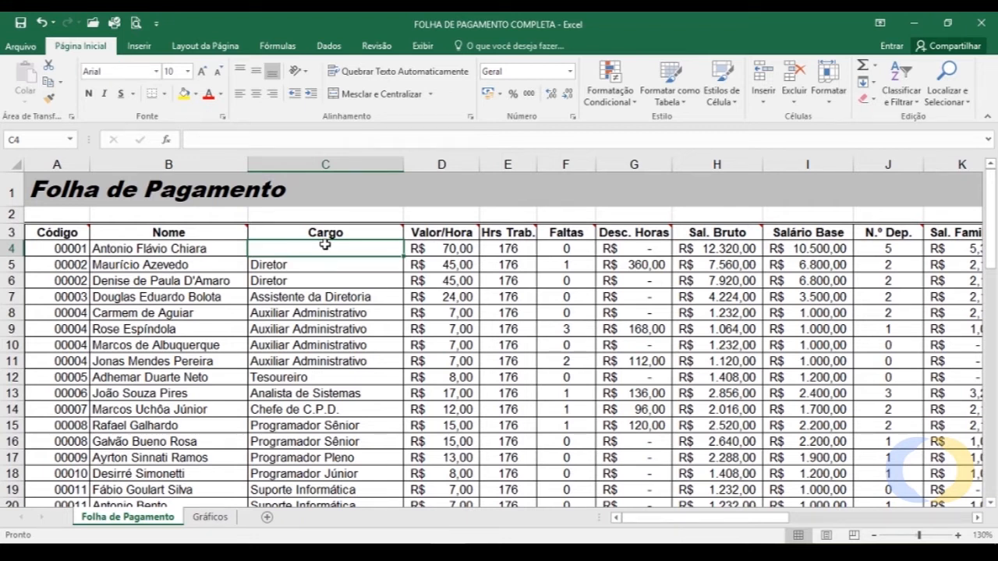
text(=se)
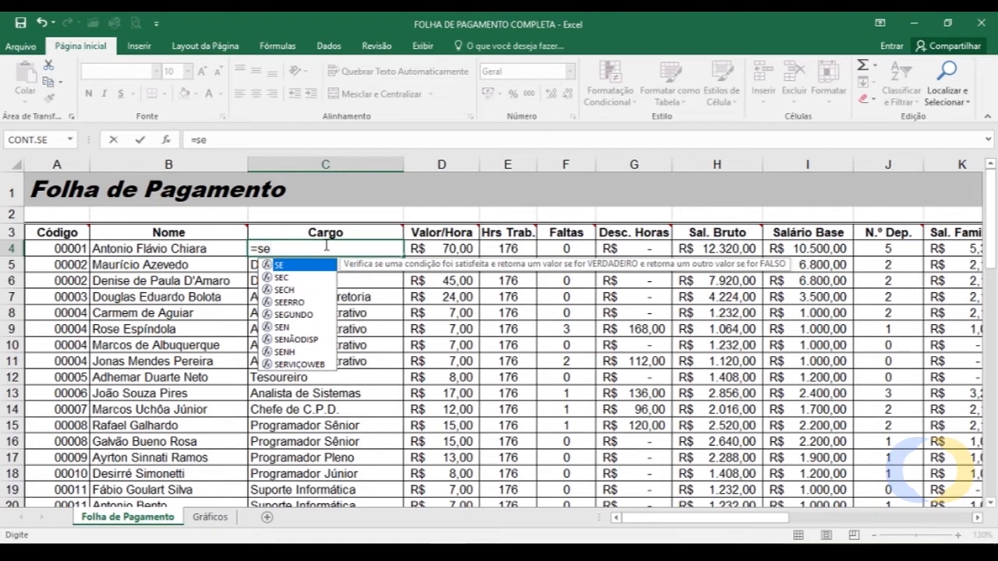
text(()
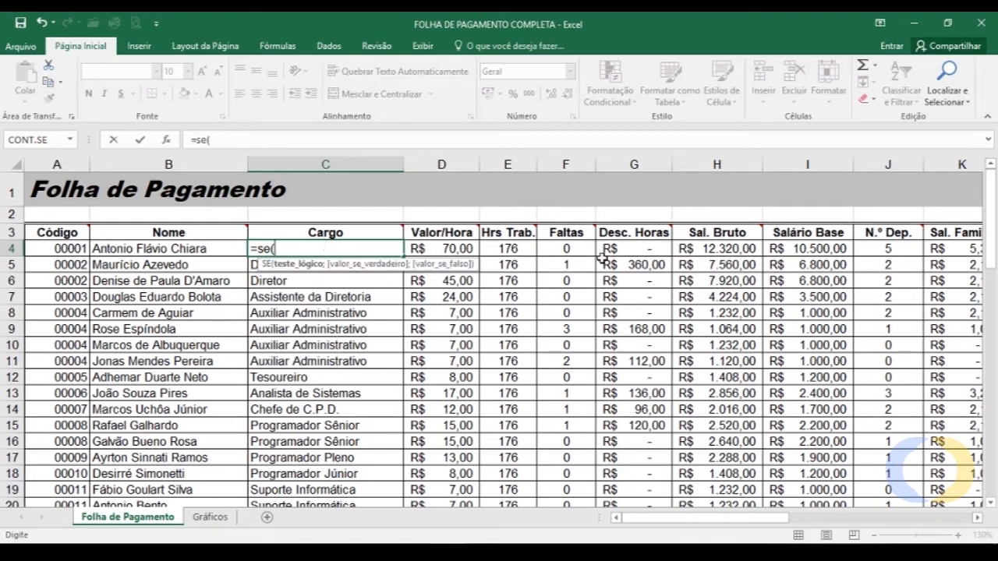
click(69, 248)
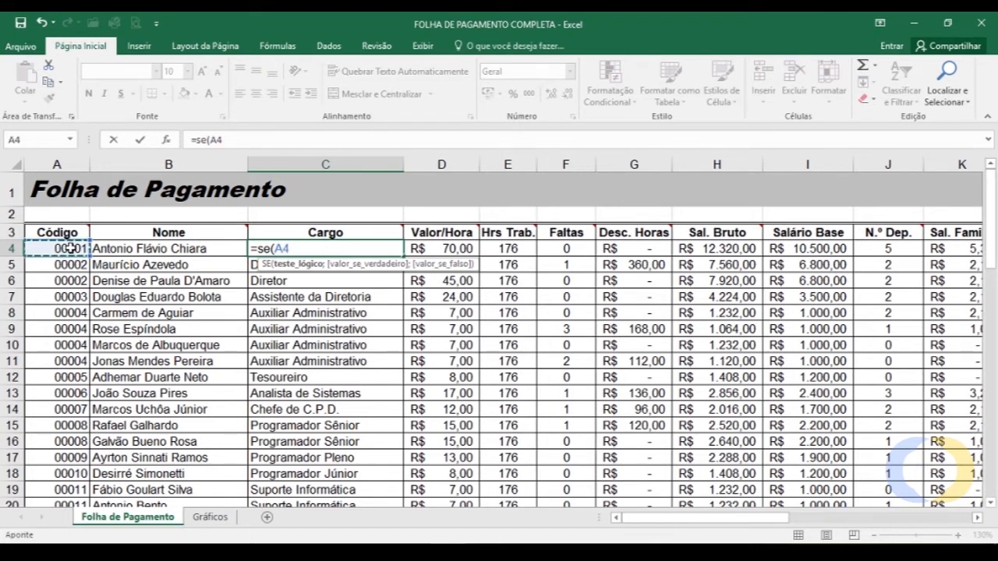
text(<>)
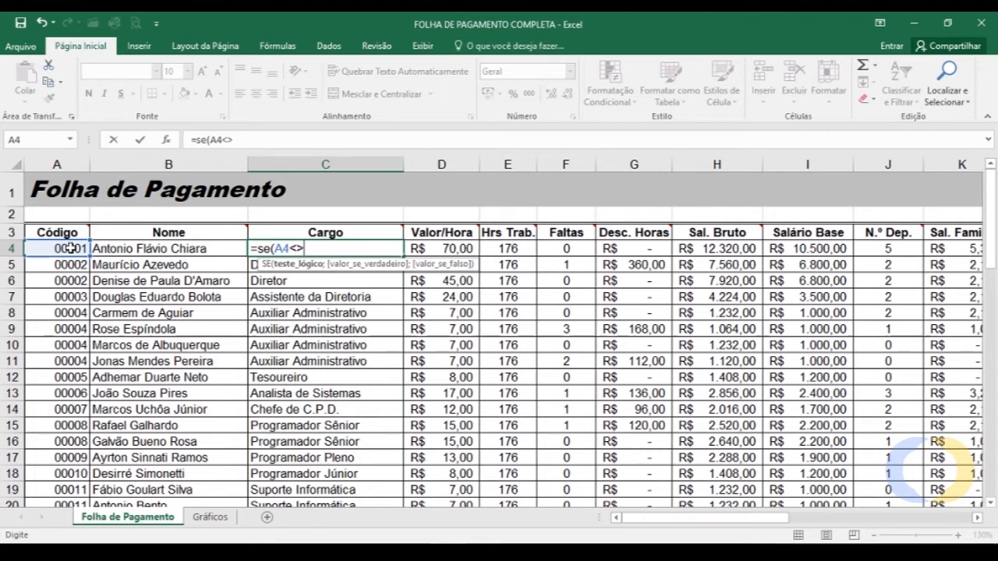
text(0)
scroll(70, 248, down, 8)
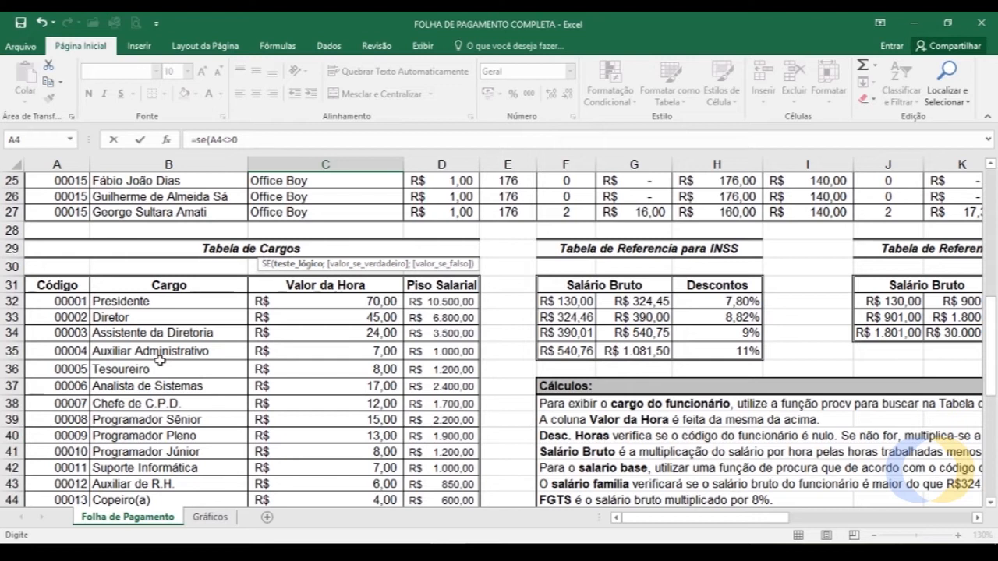
scroll(159, 360, up, 8)
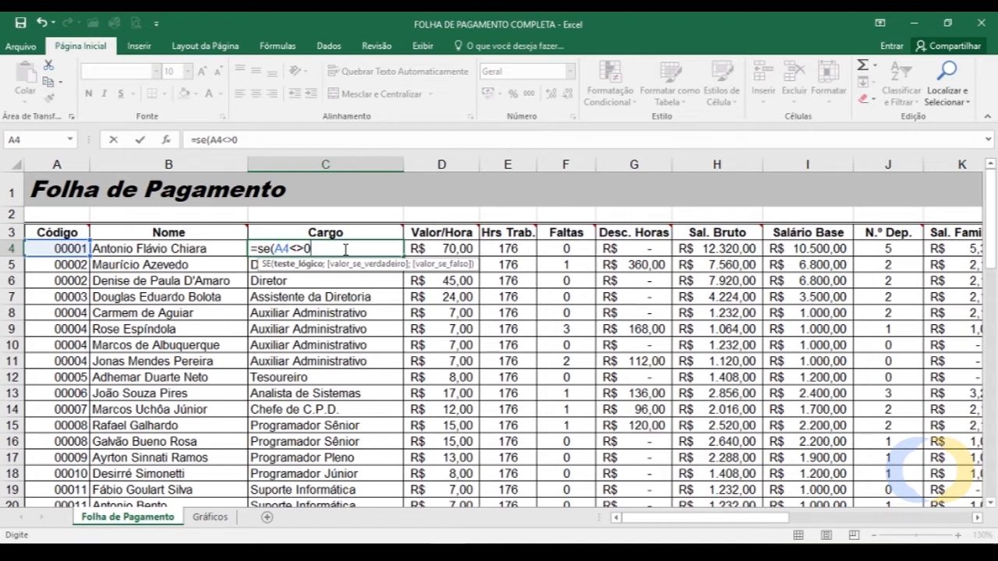
Add a PROCV as the value-if-true in C4's formula, looking up A4 in the Tabela de Cargos range A32:D46
text(;)
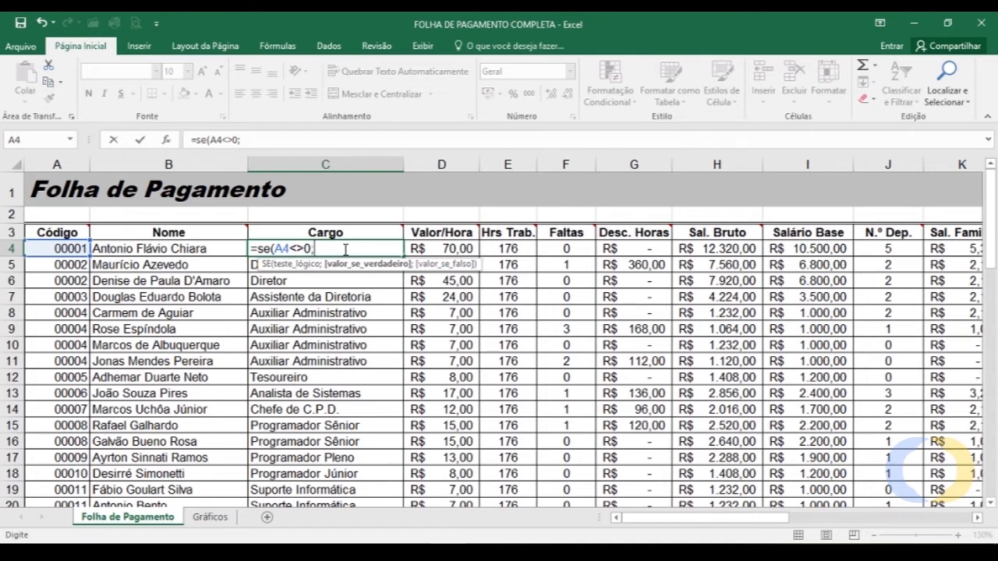
text(proc)
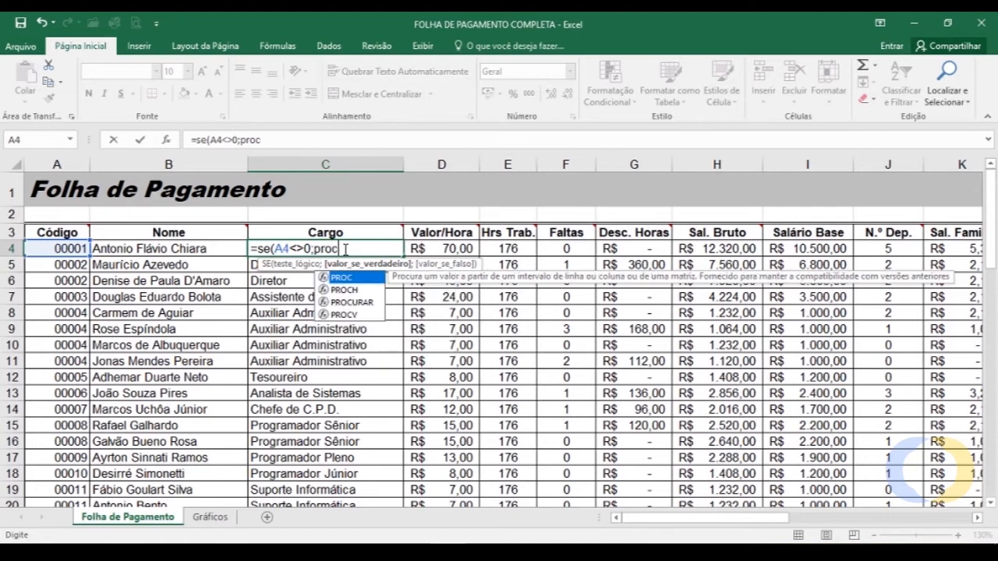
text(v()
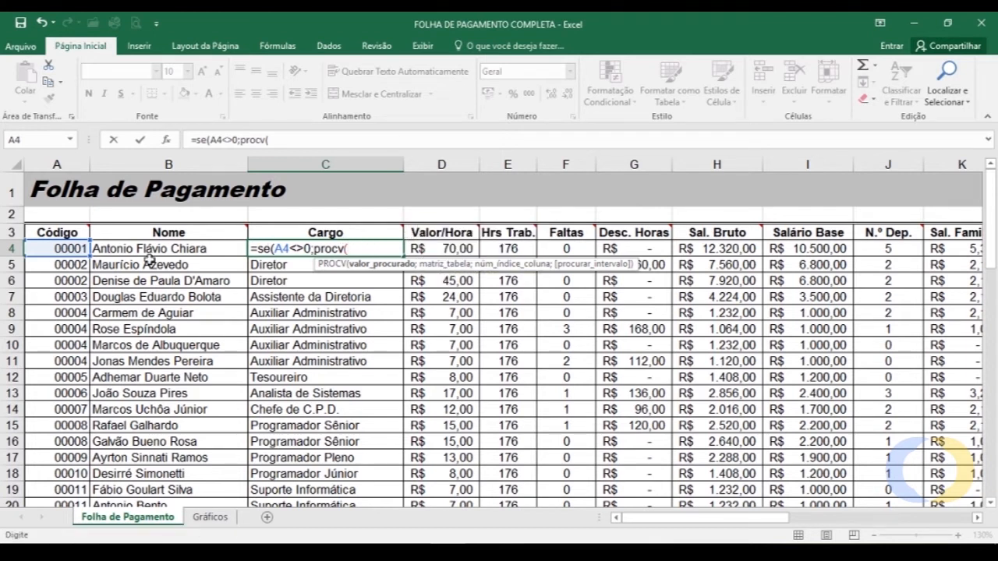
click(72, 248)
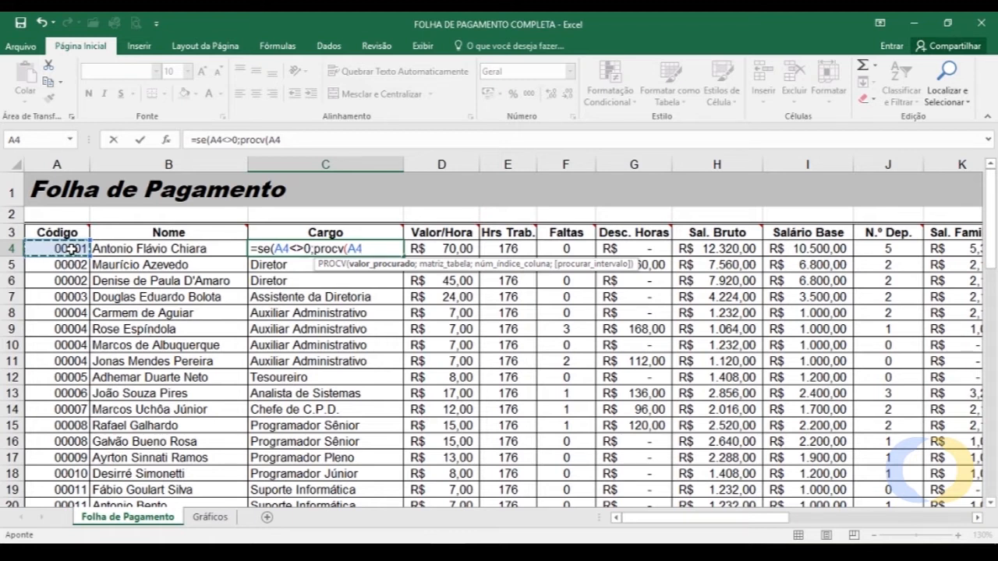
text(;)
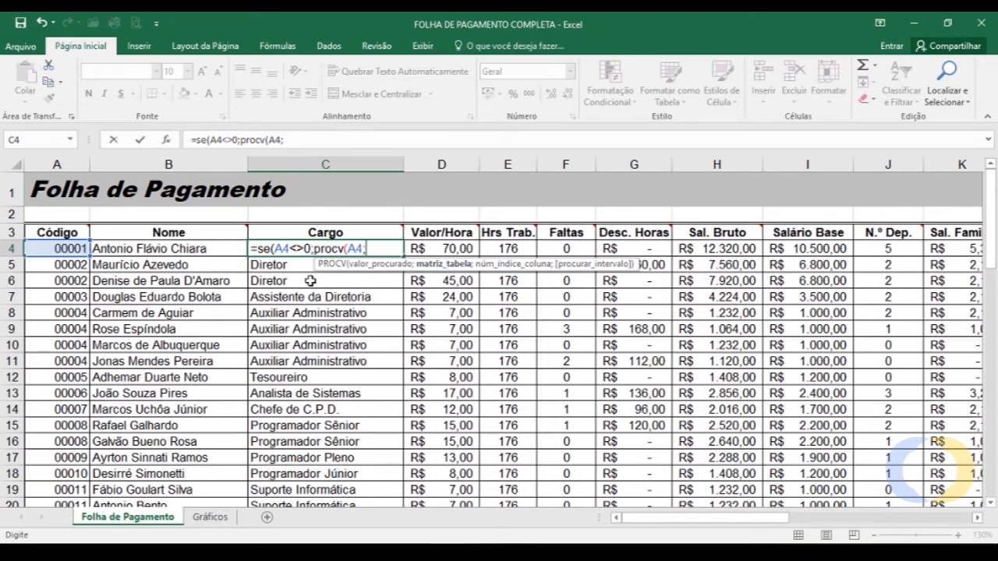
scroll(309, 284, down, 9)
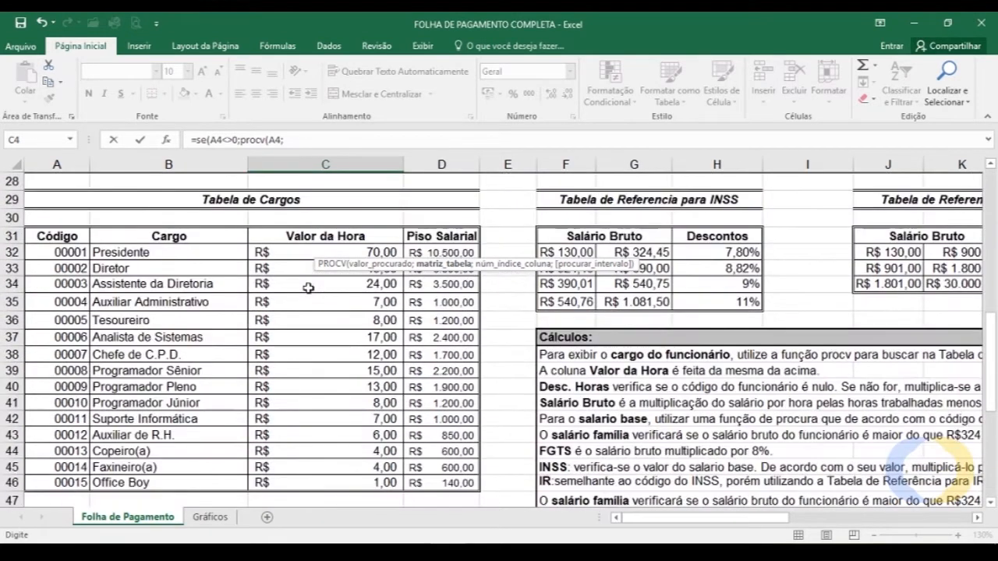
drag(66, 256, 468, 482)
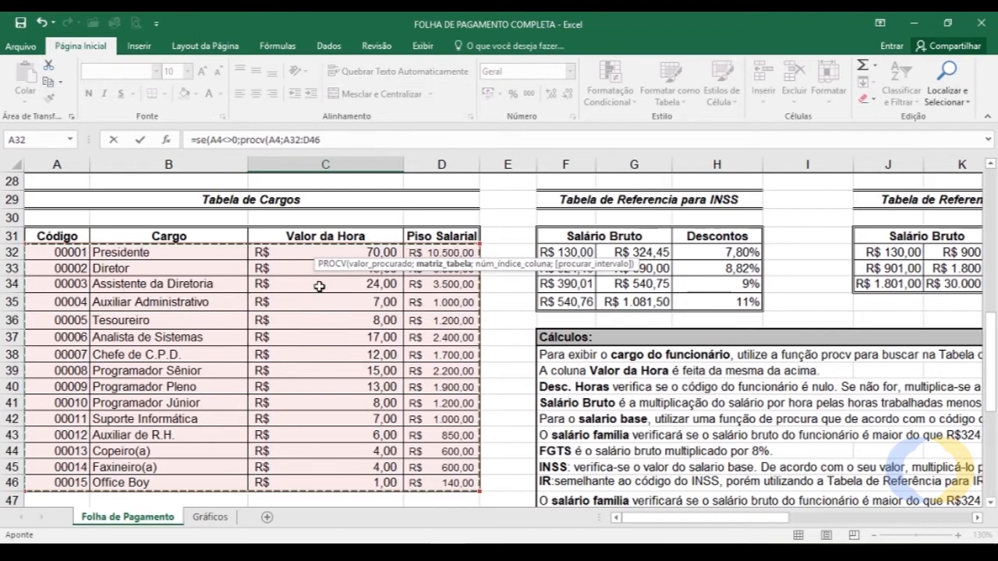
scroll(377, 322, up, 9)
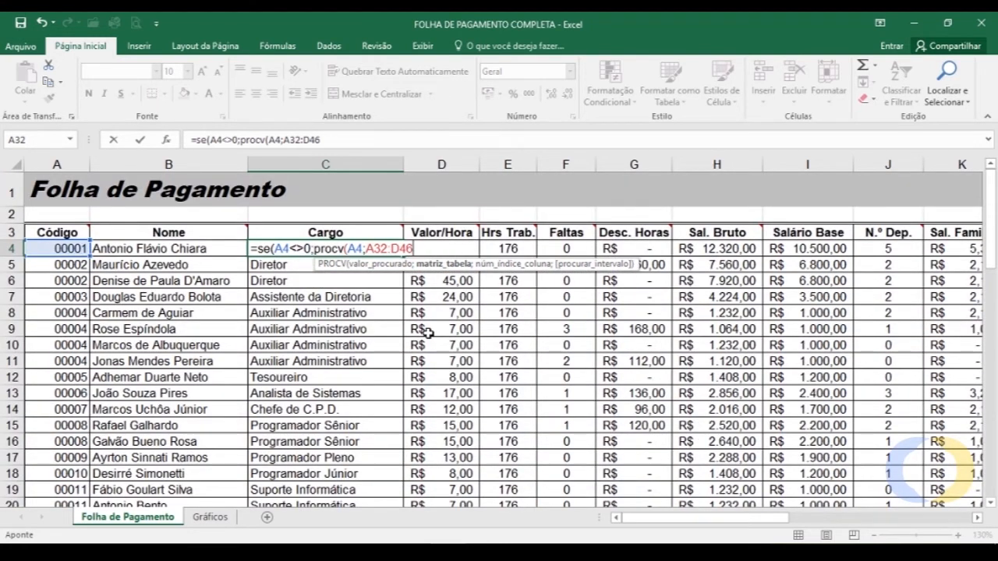
Complete C4's PROCV with column index 2 and range lookup 1, and enter the formula
text(;)
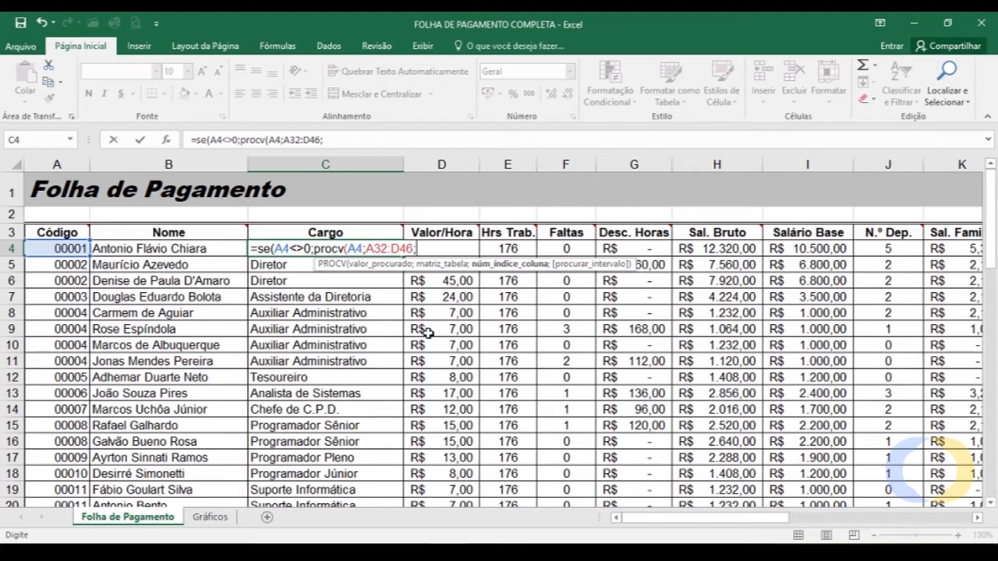
scroll(427, 333, down, 9)
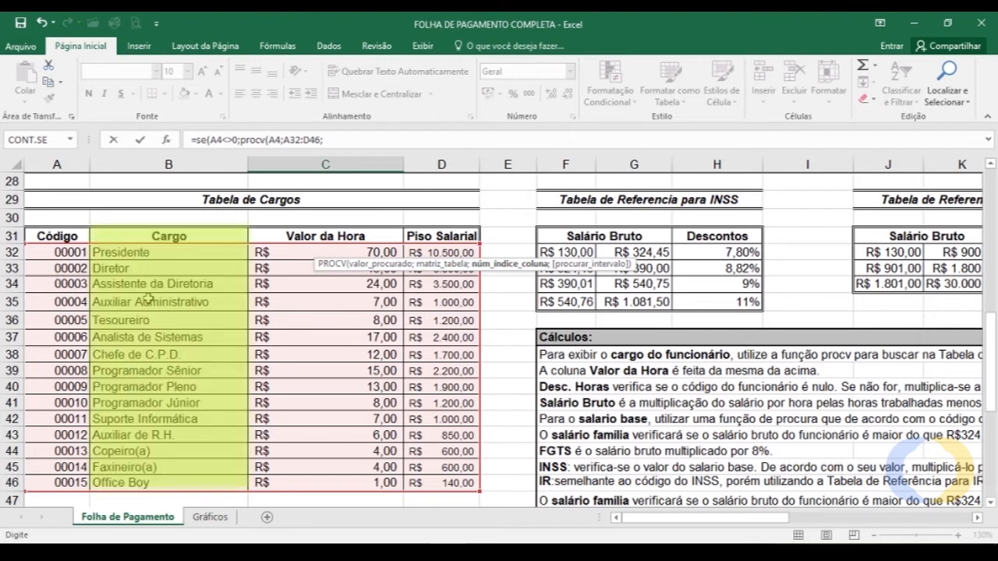
scroll(204, 299, up, 9)
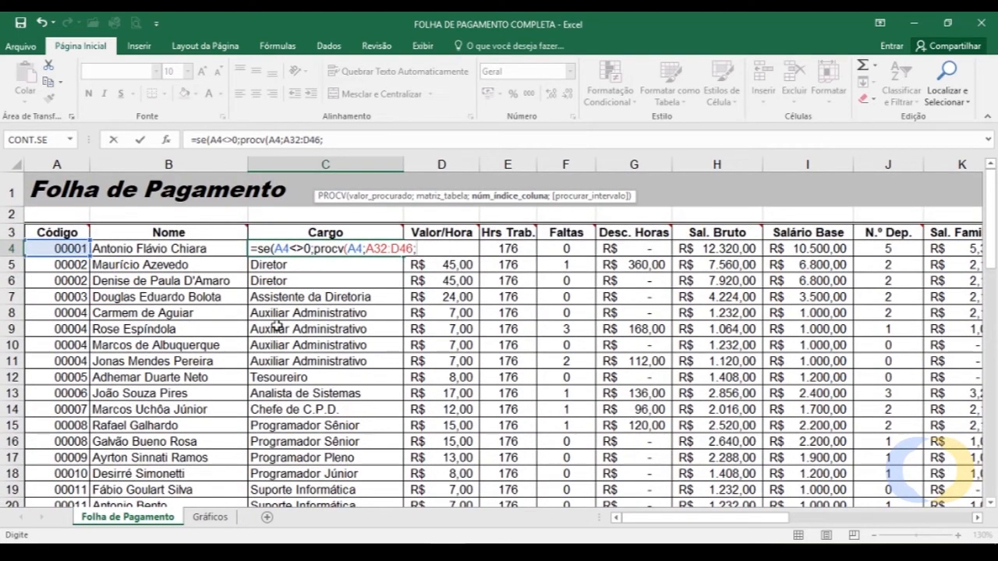
text(2)
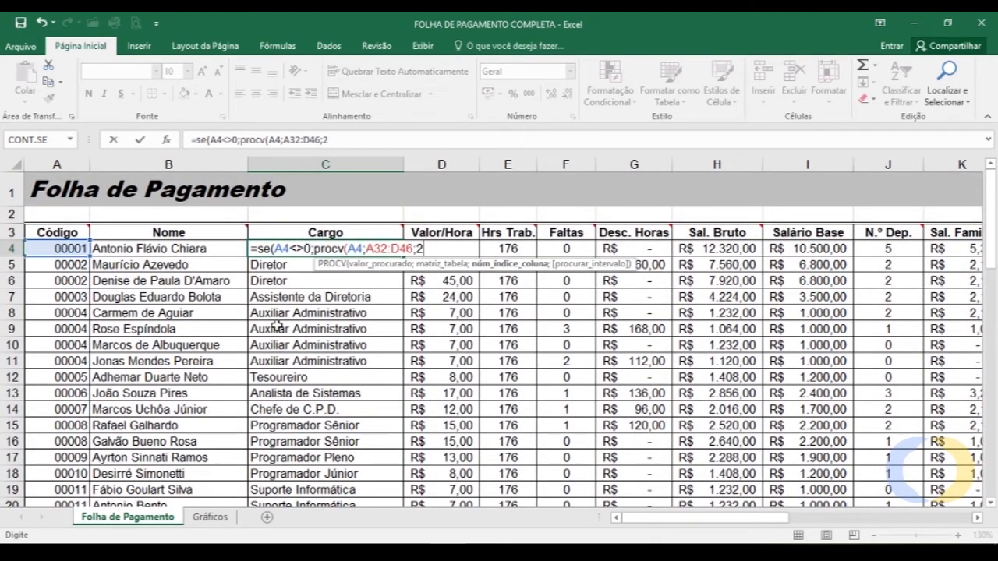
text(;)
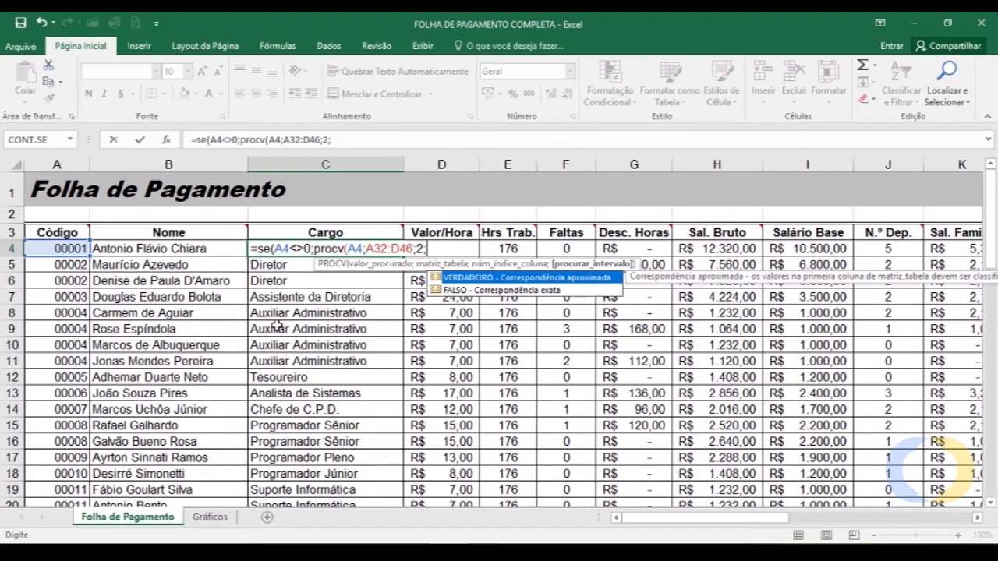
text(1)))
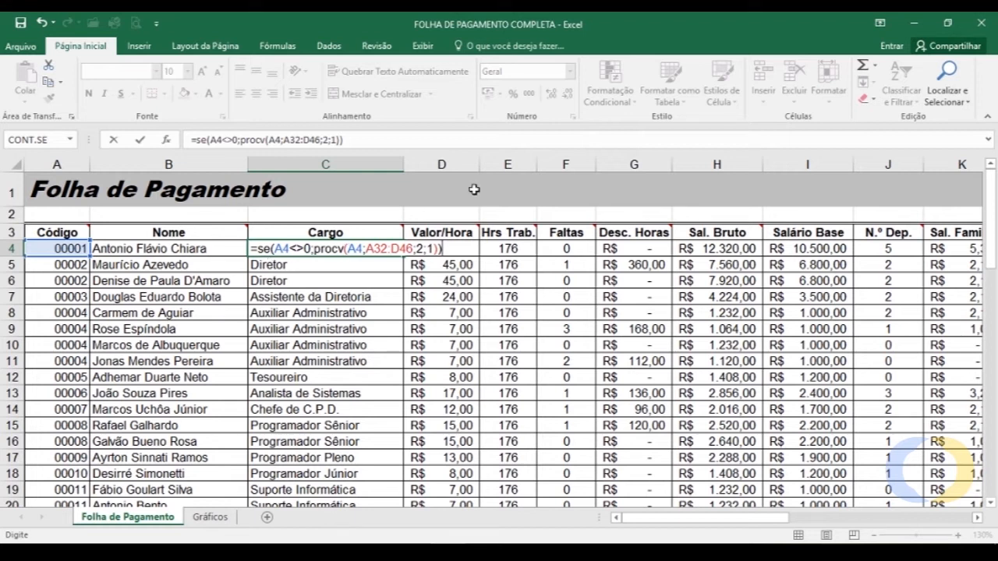
key(Return)
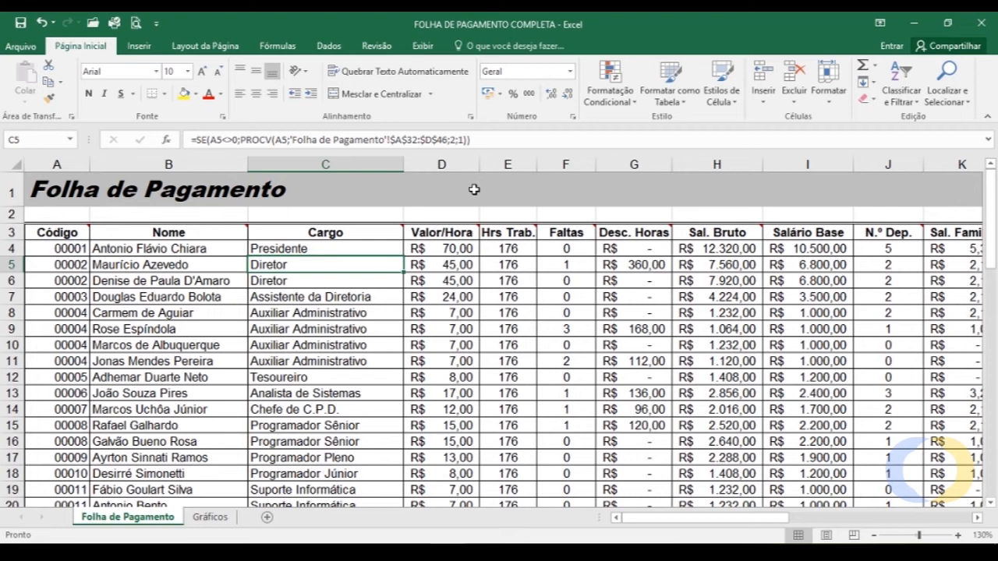
Test the C4 lookup by setting Código cell A4 to 2, and set the code back to 1
click(326, 248)
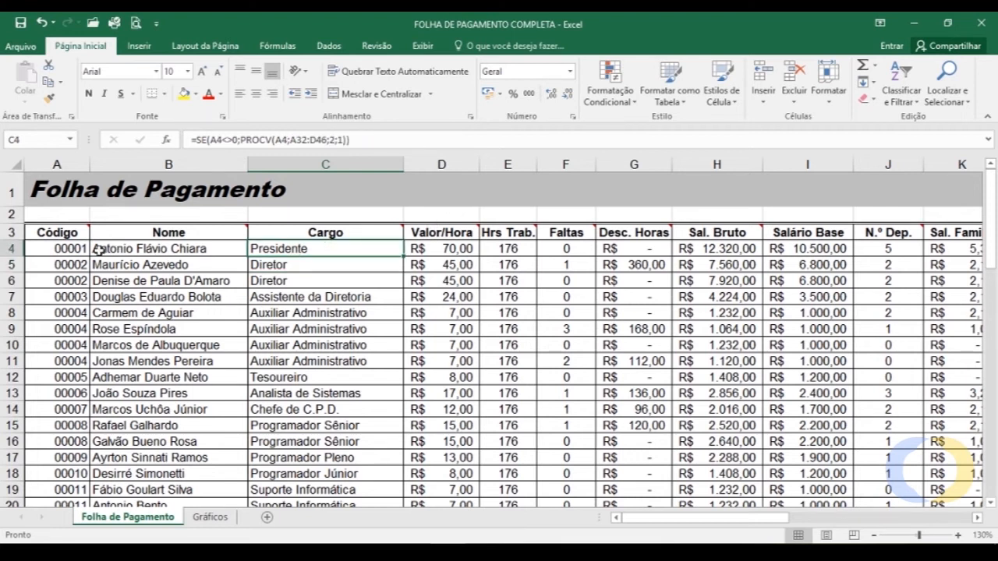
click(71, 251)
text(2)
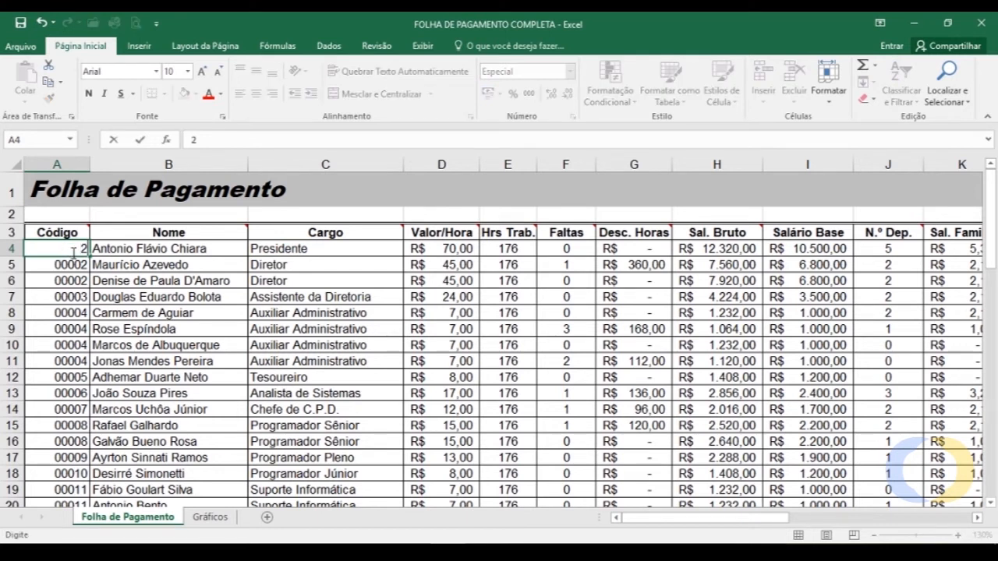
key(Return)
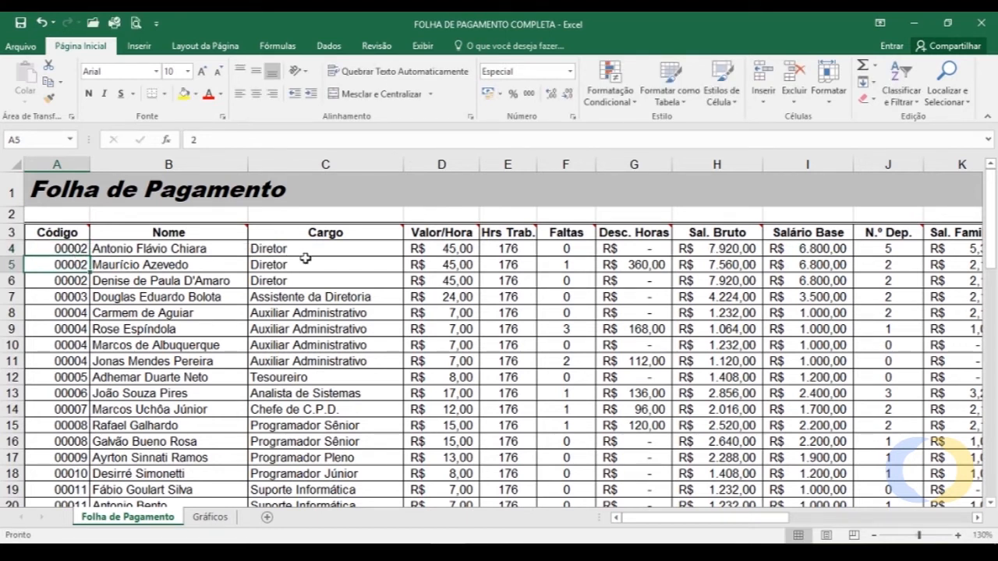
click(88, 248)
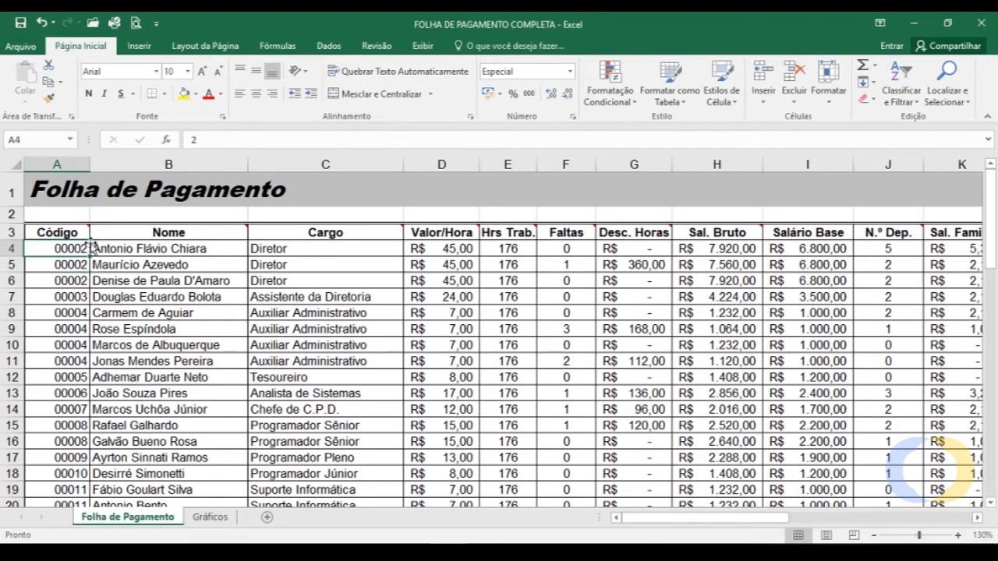
text(1)
key(Return)
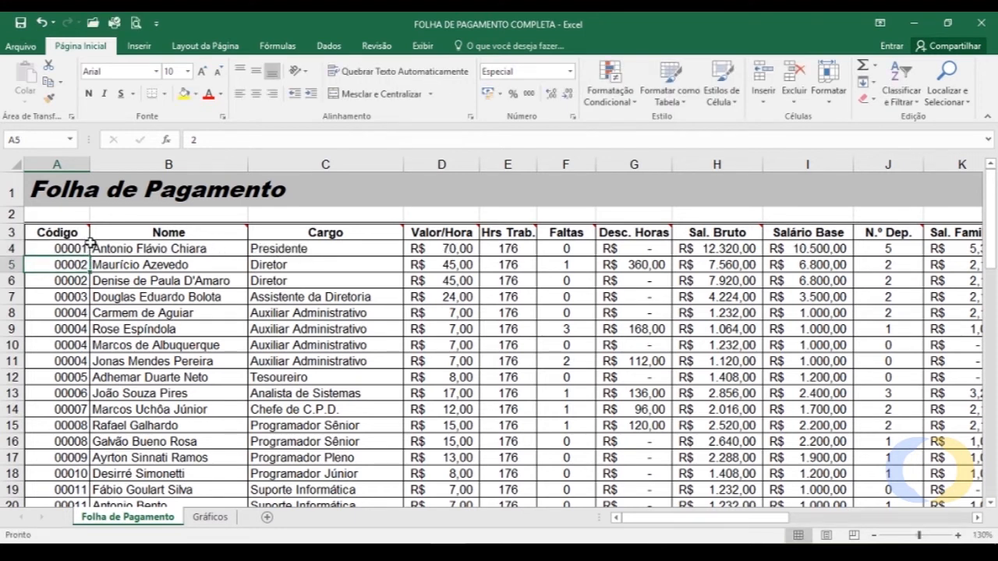
Clear Cargo cell C5 and begin a new SE formula there with the logical test A5<>0
click(335, 278)
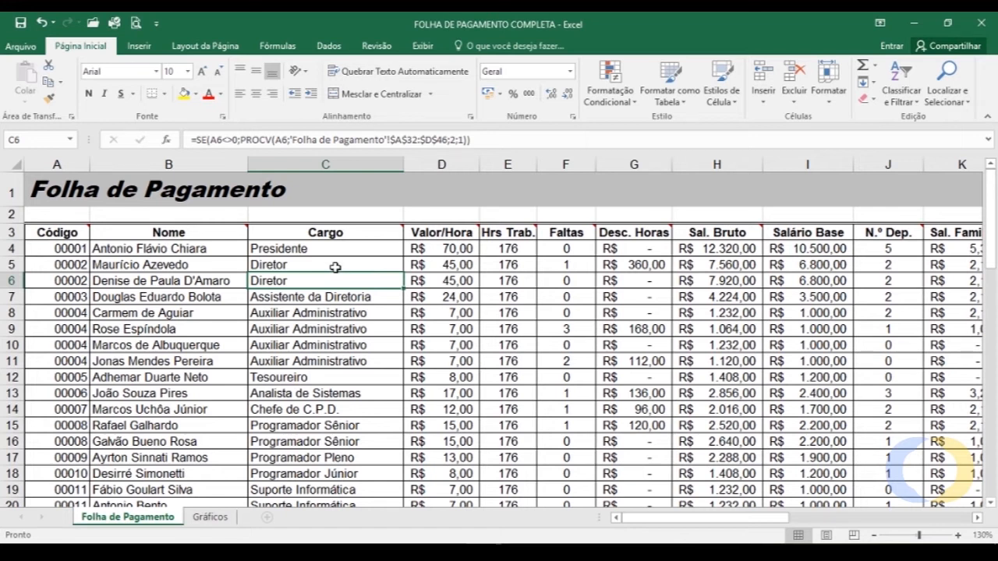
click(318, 266)
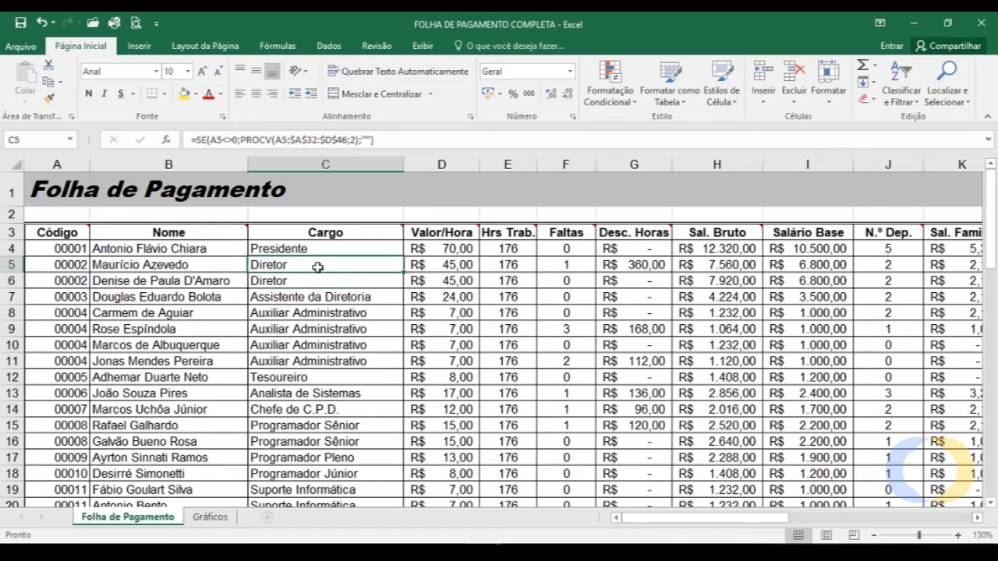
key(Delete)
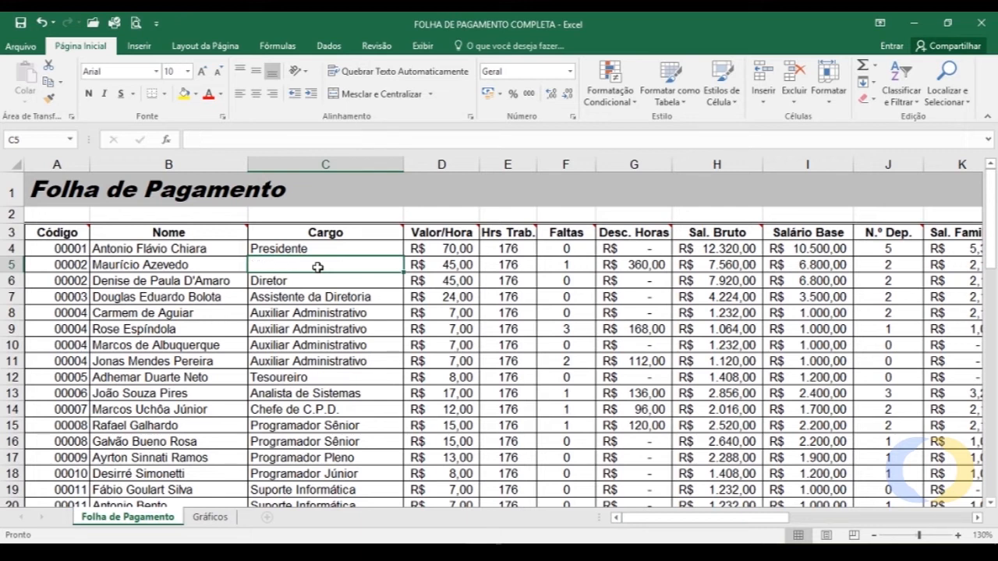
text(=se)
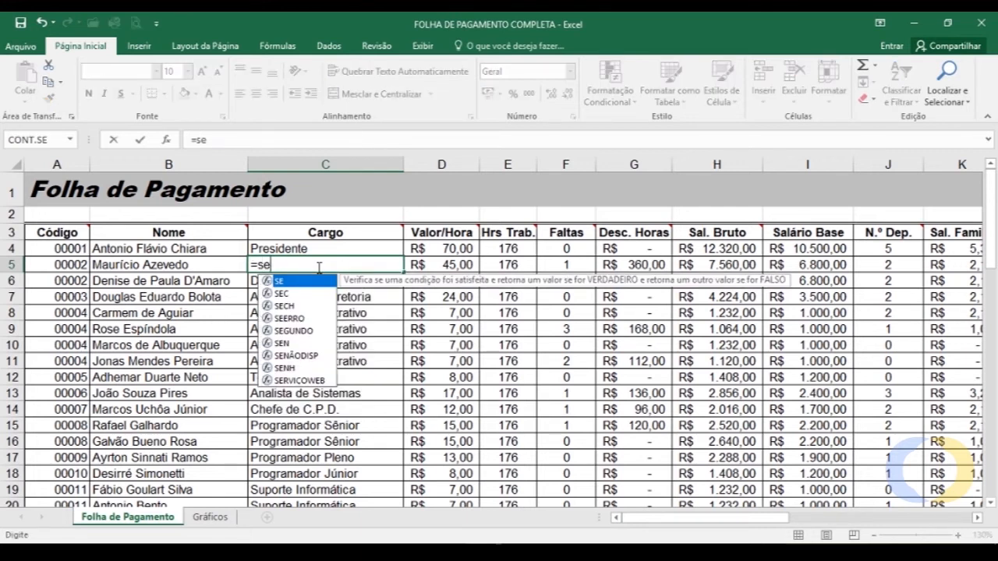
text(()
click(74, 264)
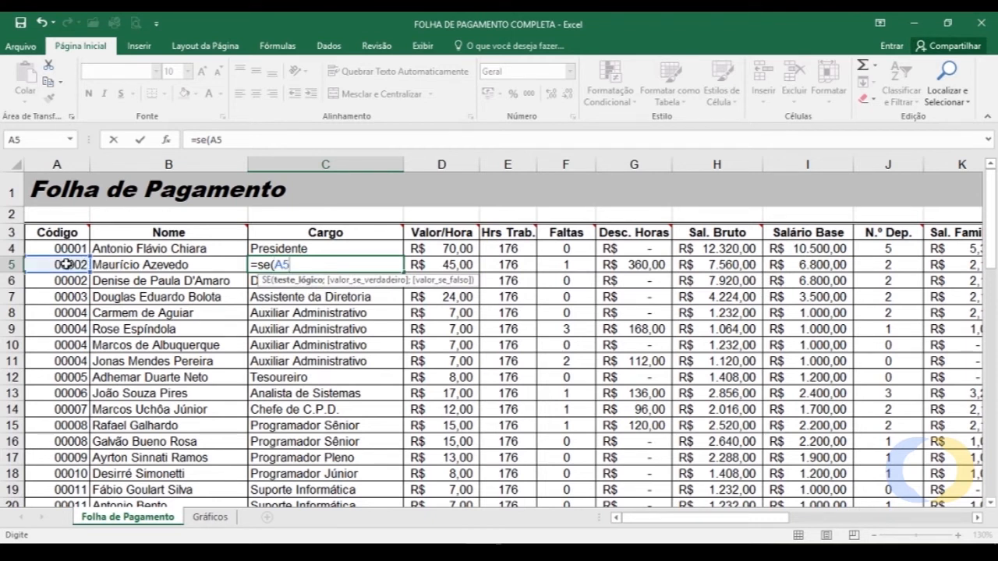
text(<>0;pr)
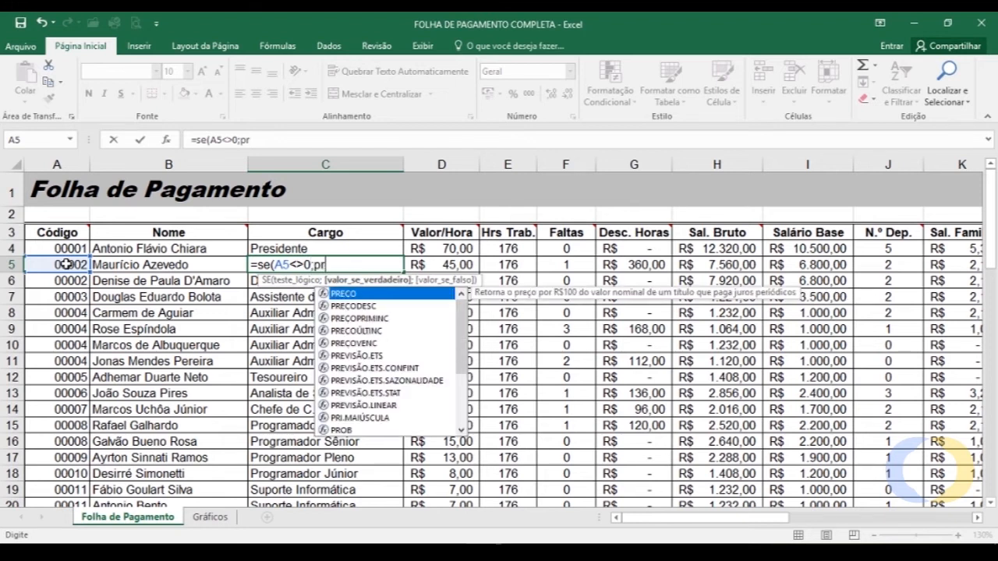
Add a PROCV as C5's value-if-true, looking up A5 in the Tabela de Cargos with the absolute range $A$32:$D$46
text(ocv)
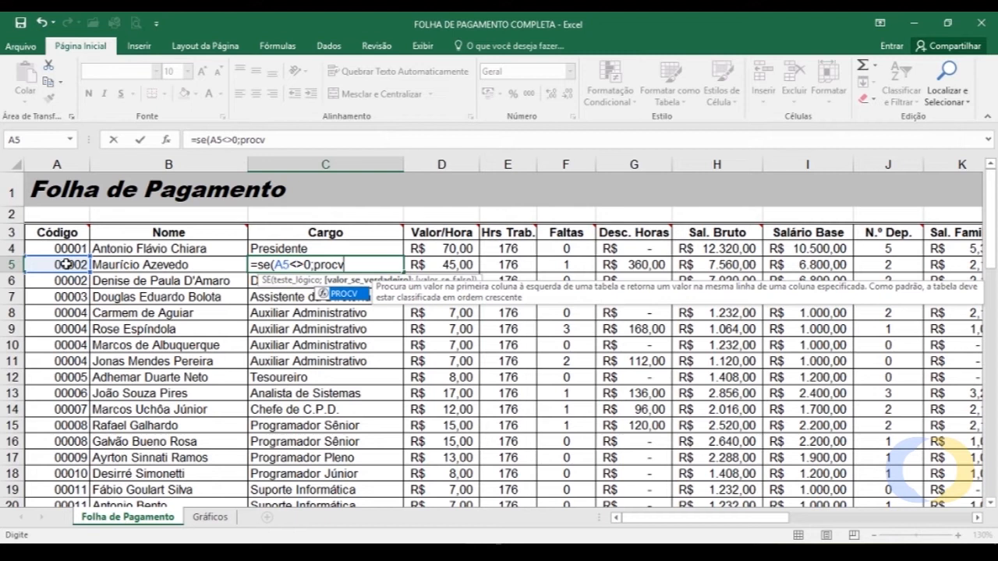
text(()
click(79, 264)
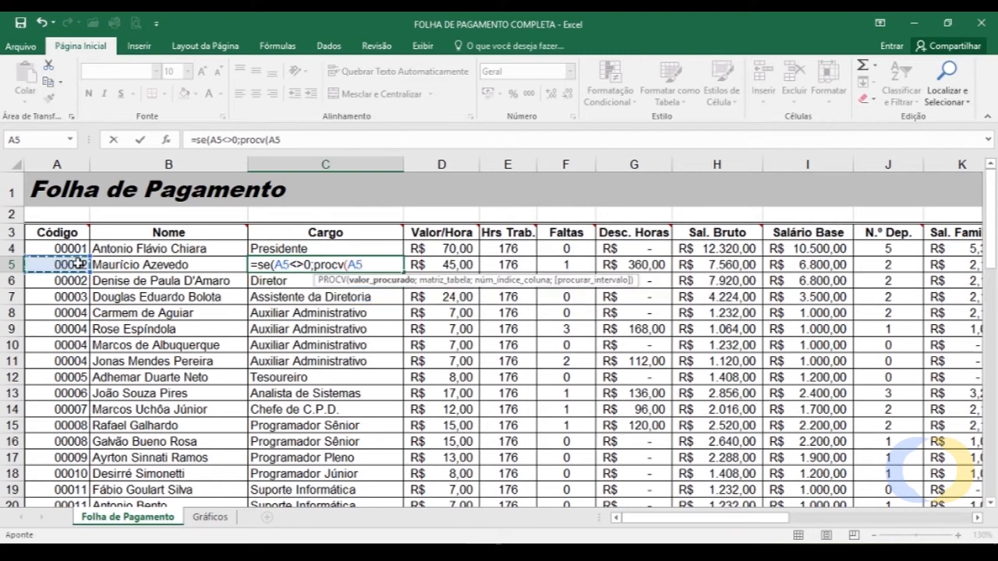
text(;)
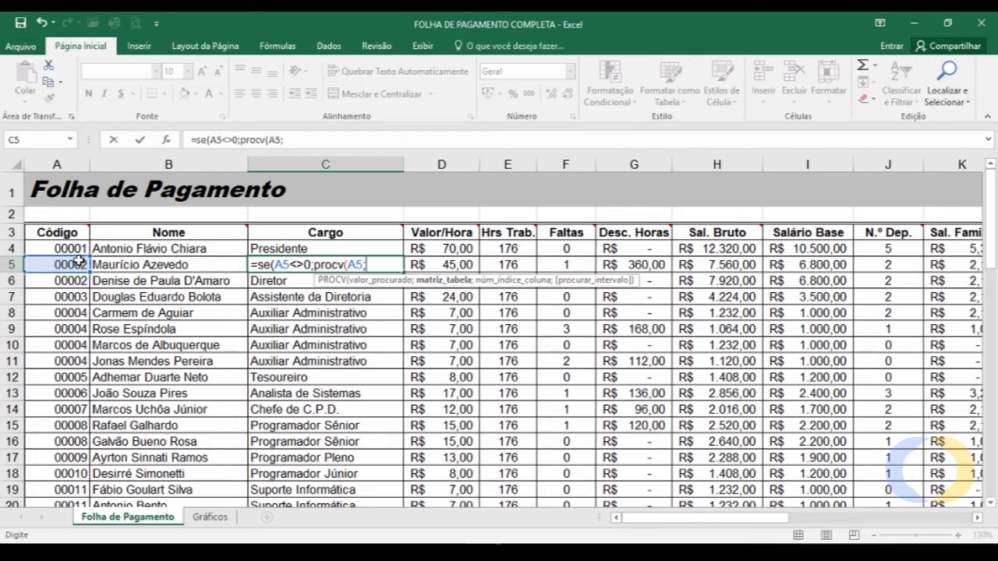
scroll(79, 263, down, 9)
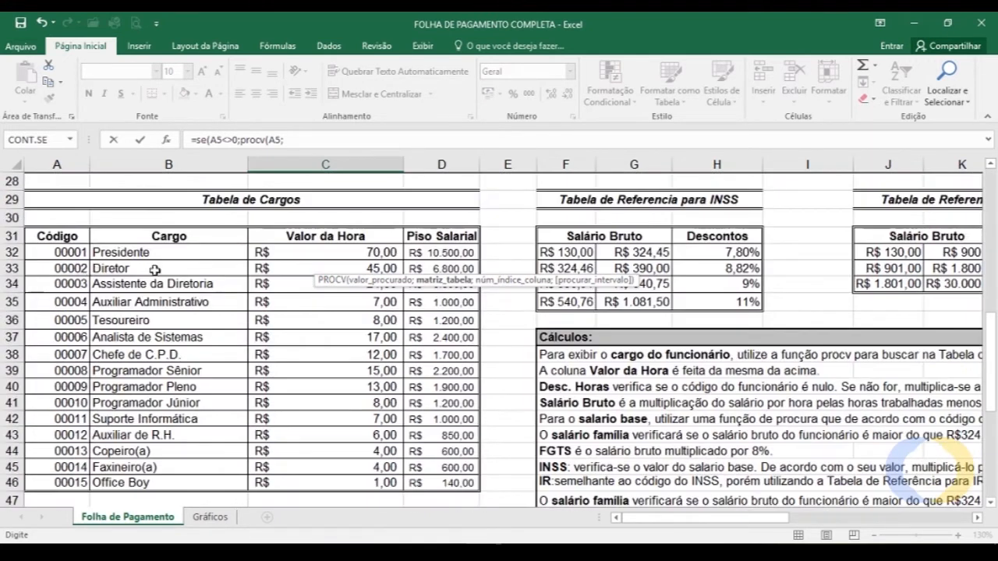
drag(64, 251, 466, 484)
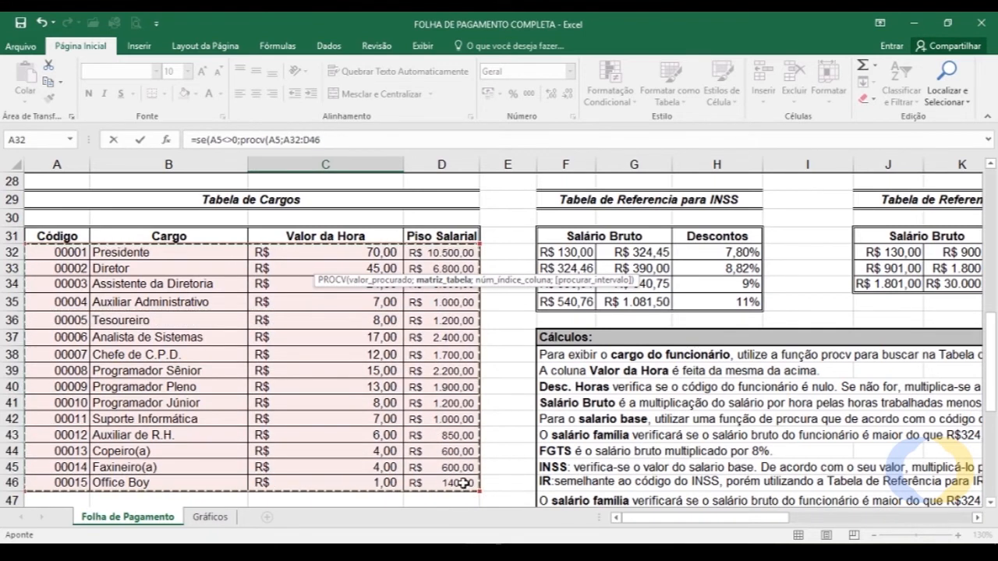
scroll(463, 483, up, 9)
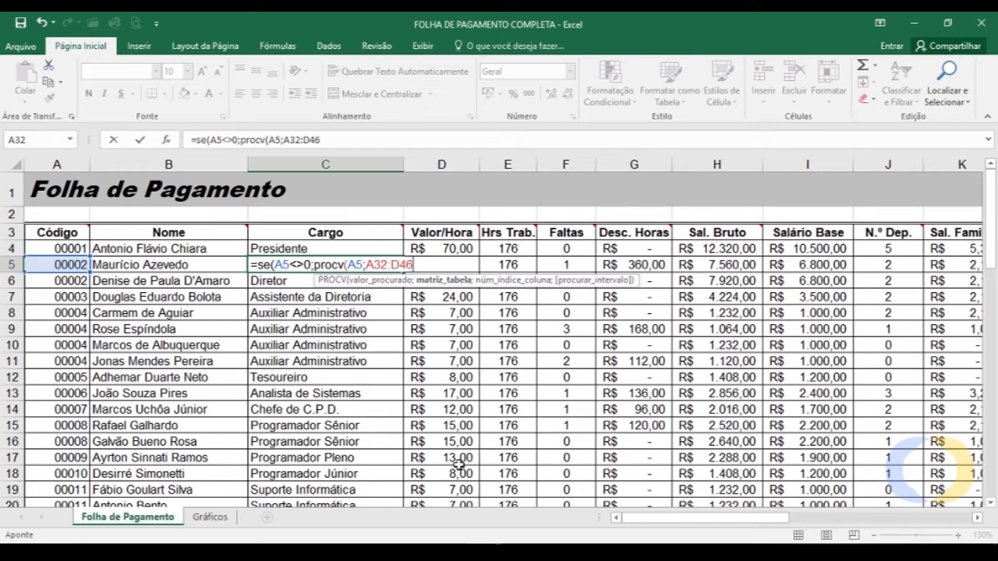
key(F4)
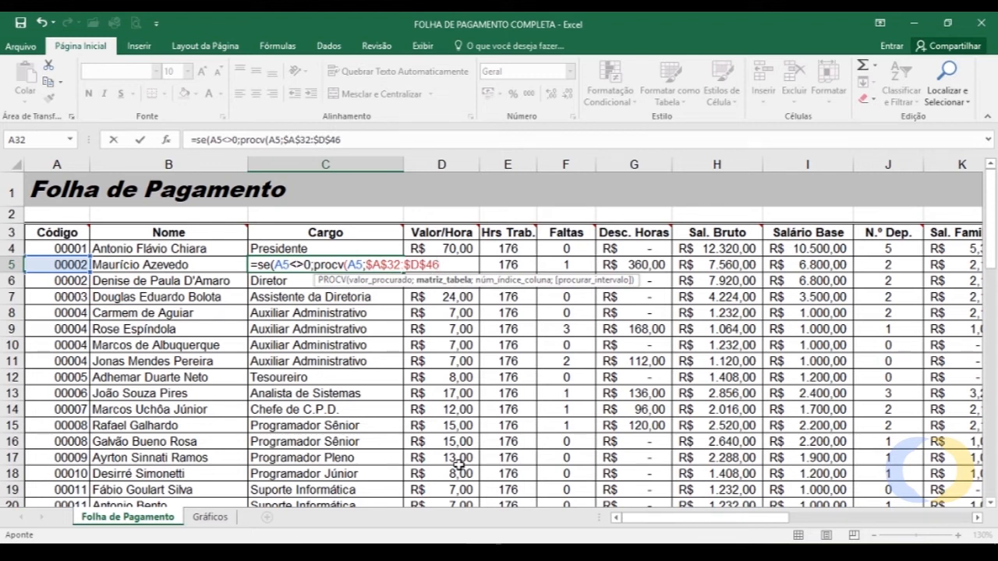
Complete C5's PROCV with column index 2, set the SE value-if-false to empty text (""), and enter the formula
text(;)
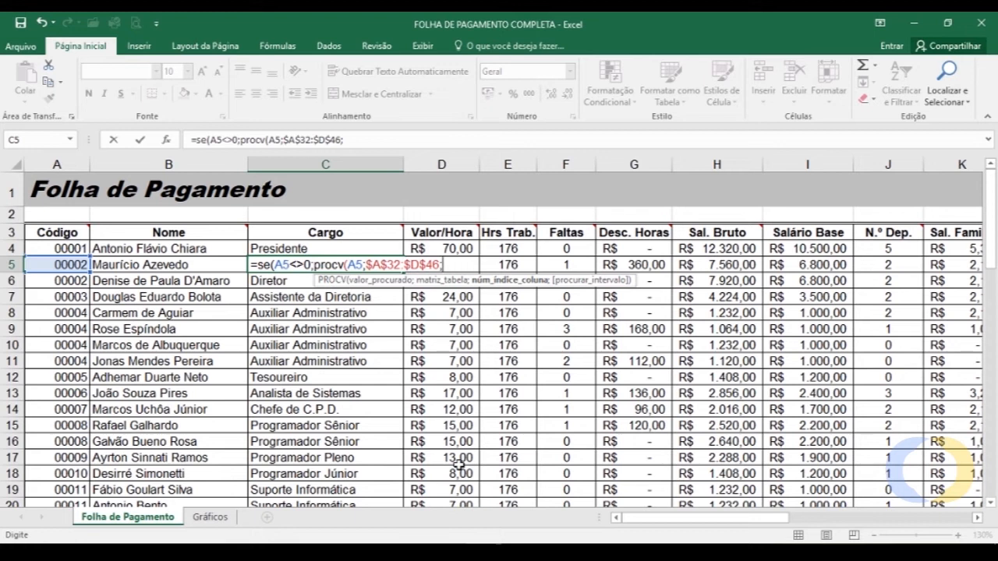
scroll(458, 465, down, 8)
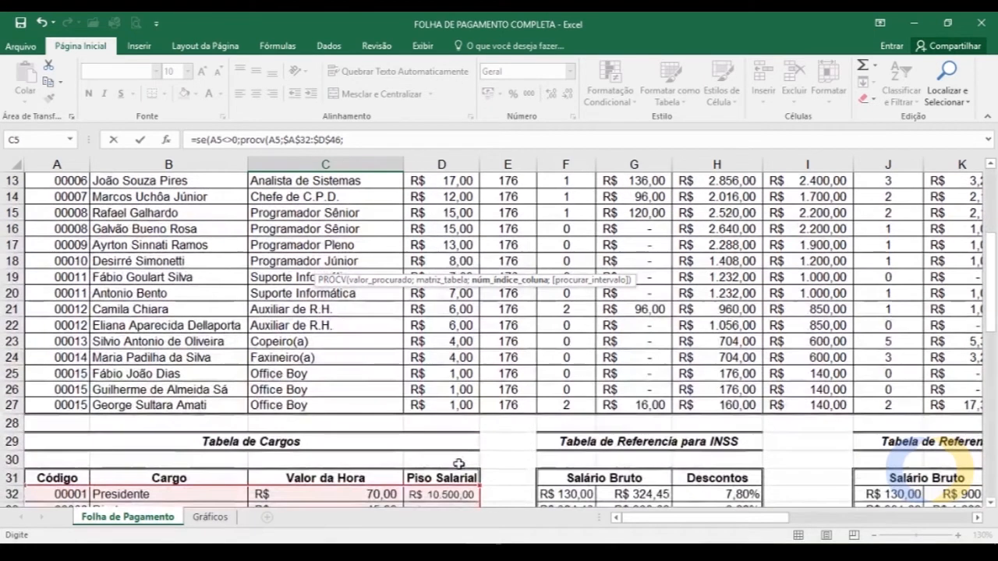
scroll(459, 465, down, 1)
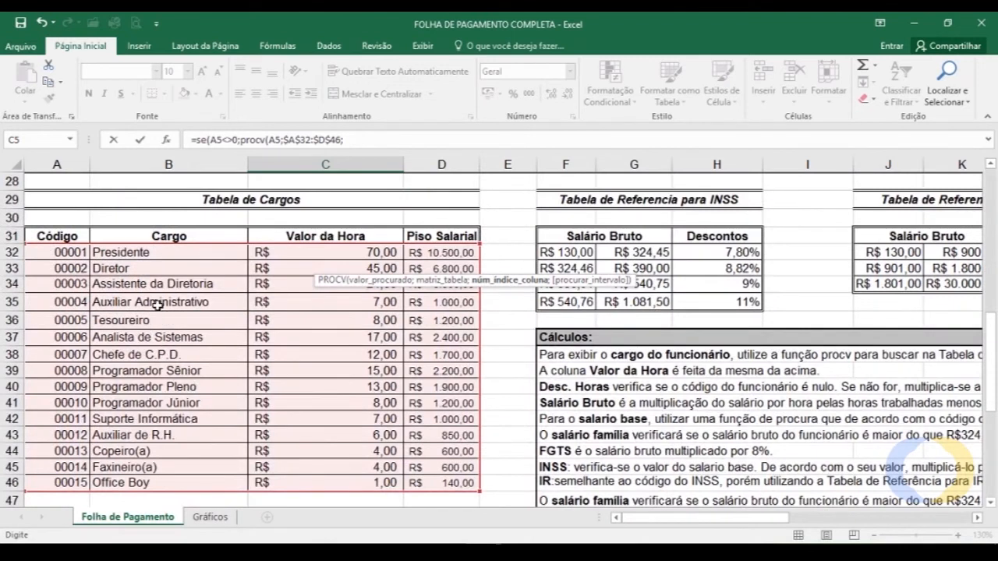
scroll(337, 394, up, 9)
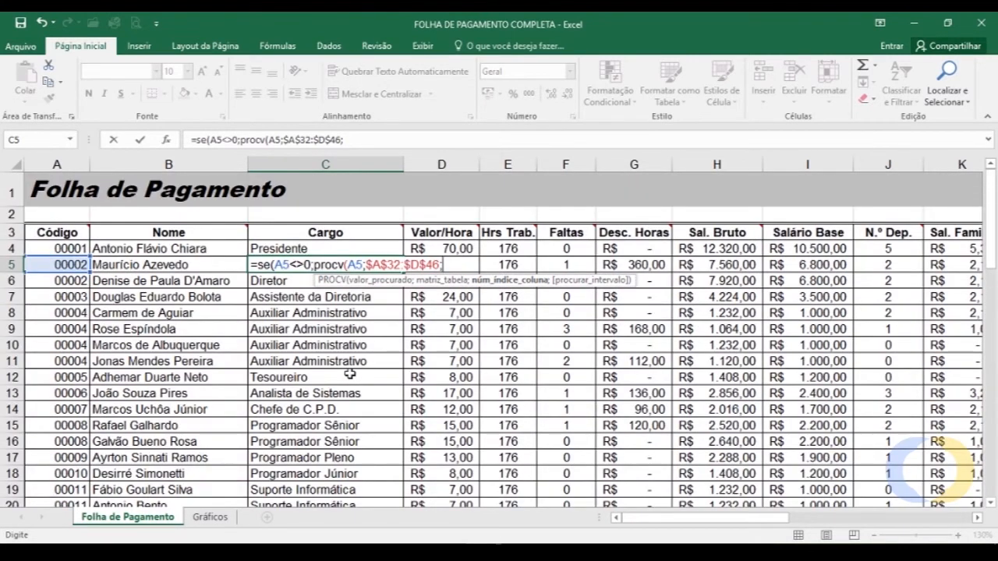
text(2)
text();"")
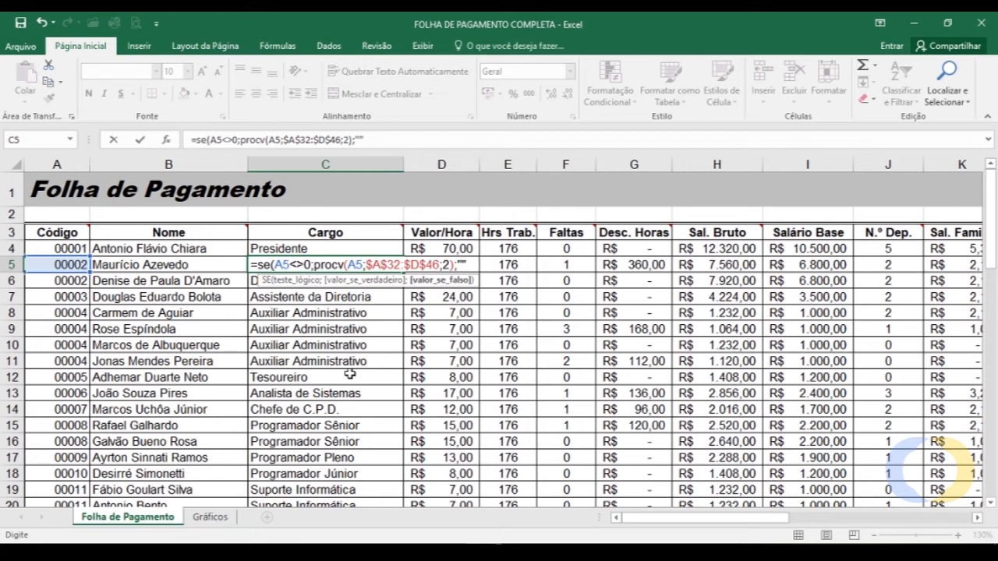
text())
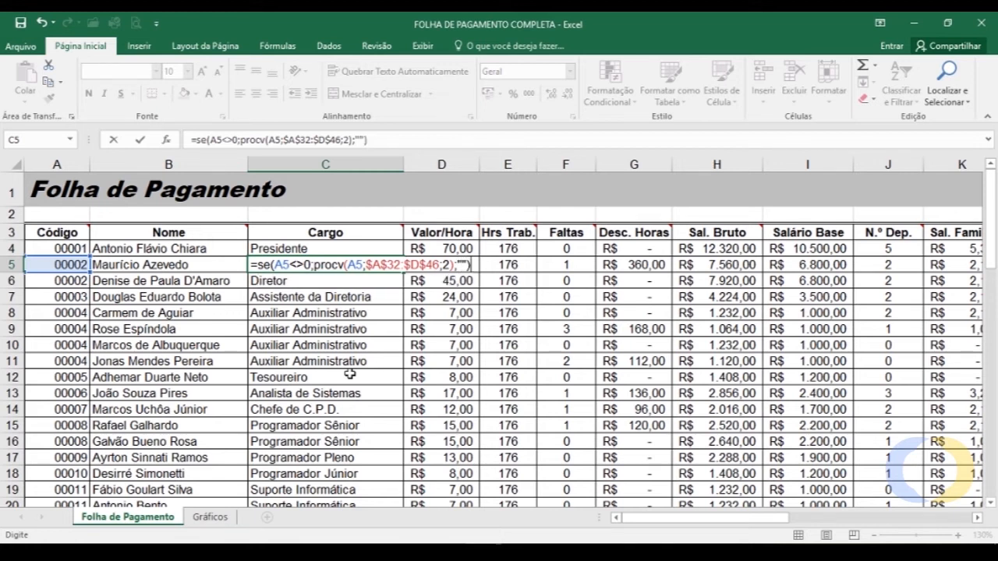
key(Return)
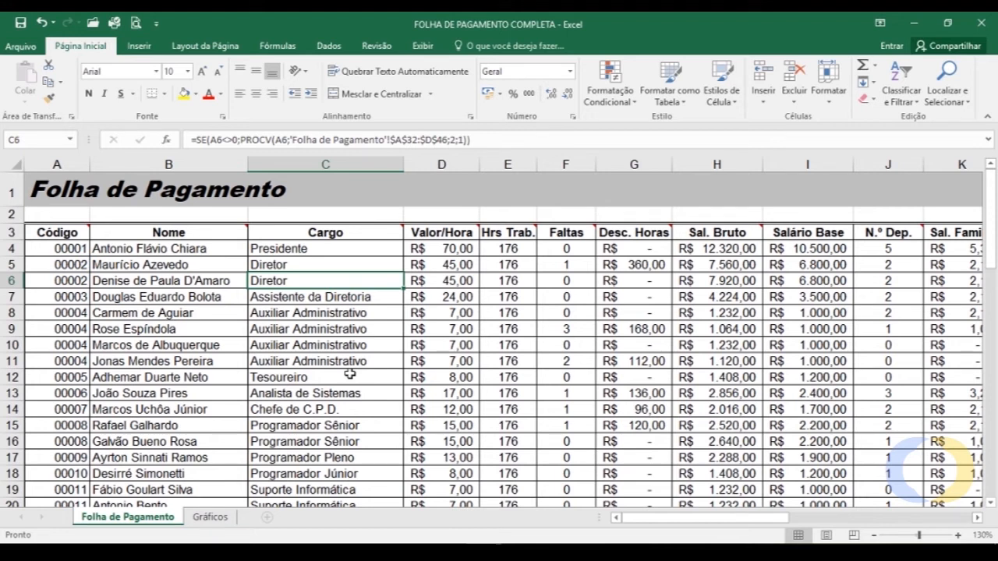
click(293, 266)
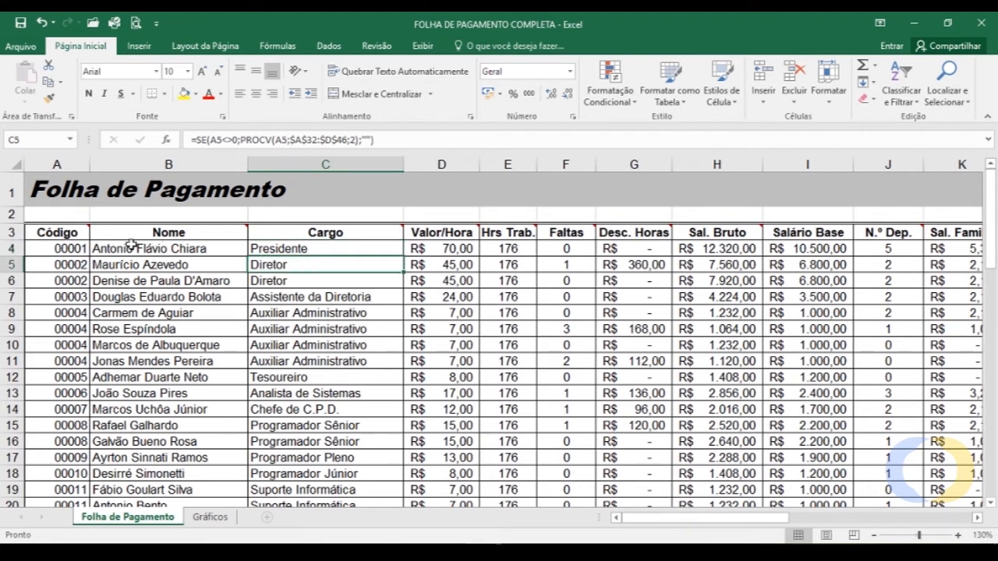
Test the Cargo formulas by setting Código cells A4 and A5 to 0, and compare the formulas in C4 and C5
click(69, 248)
text(0)
key(Return)
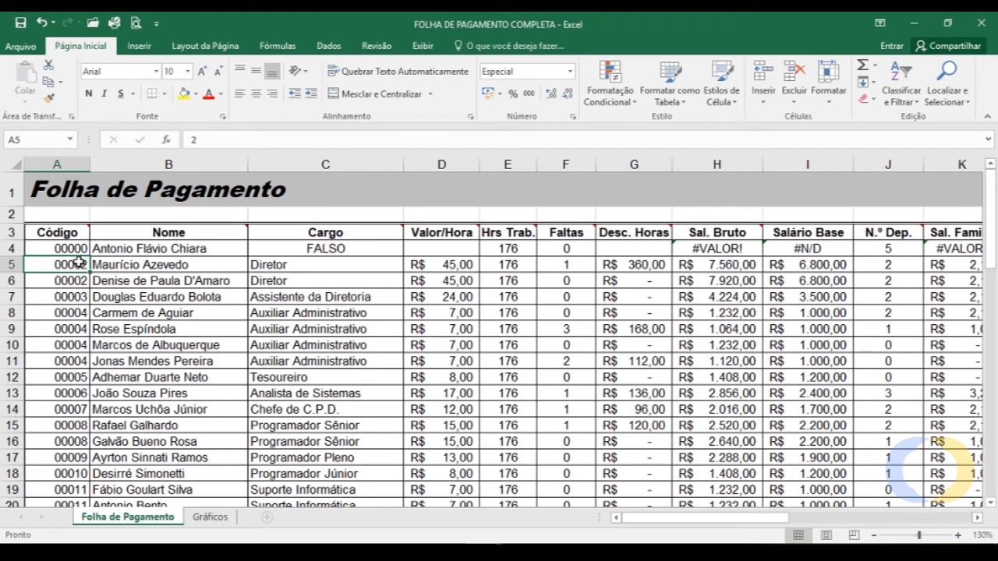
text(0)
key(Return)
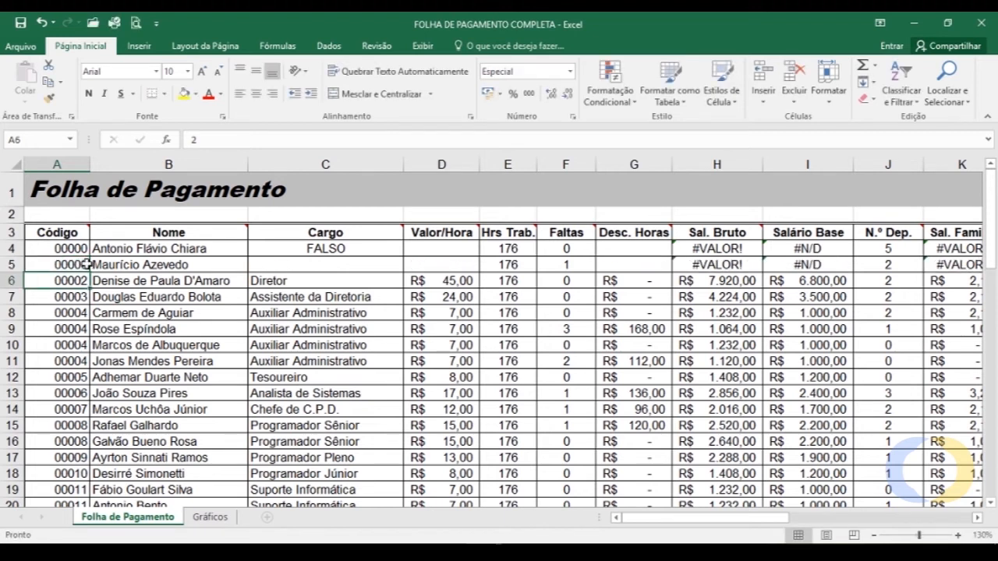
click(336, 248)
click(338, 267)
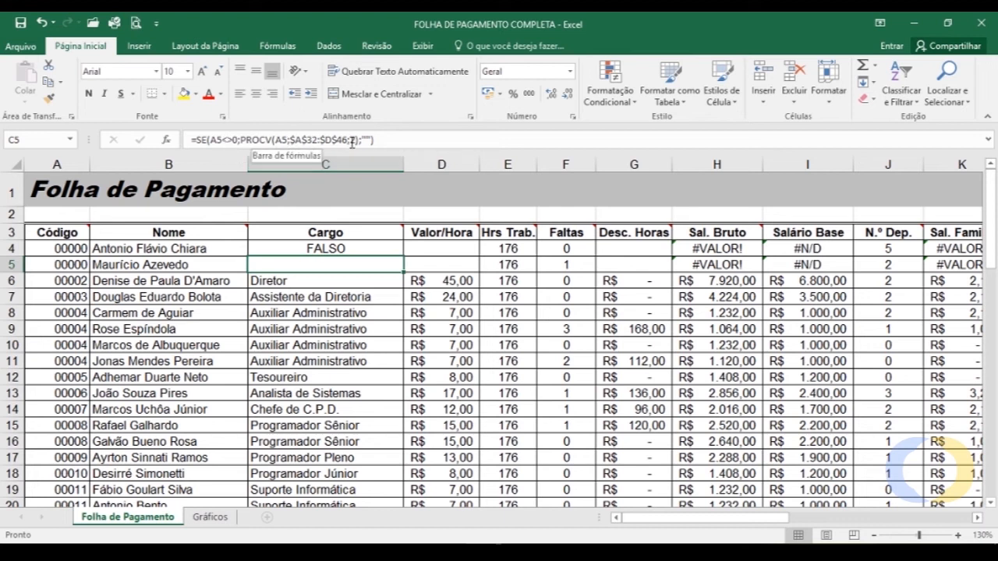
mouse_move(381, 229)
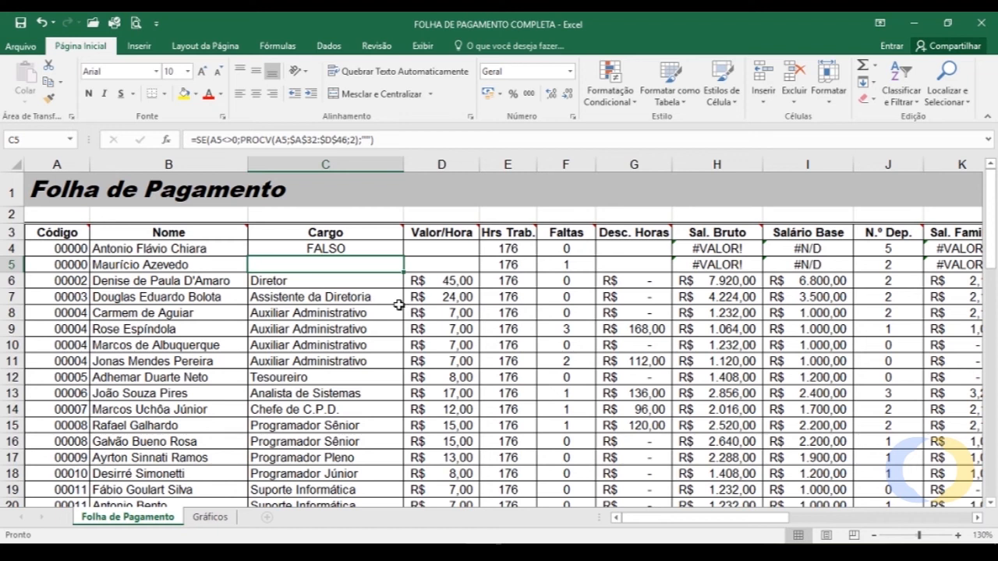
mouse_move(386, 233)
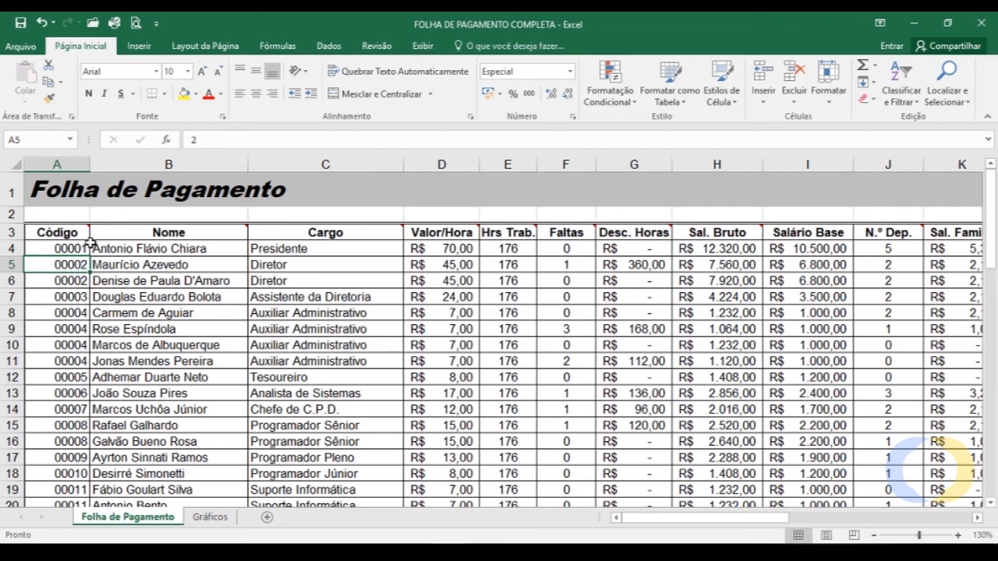
scroll(125, 234, down, 10)
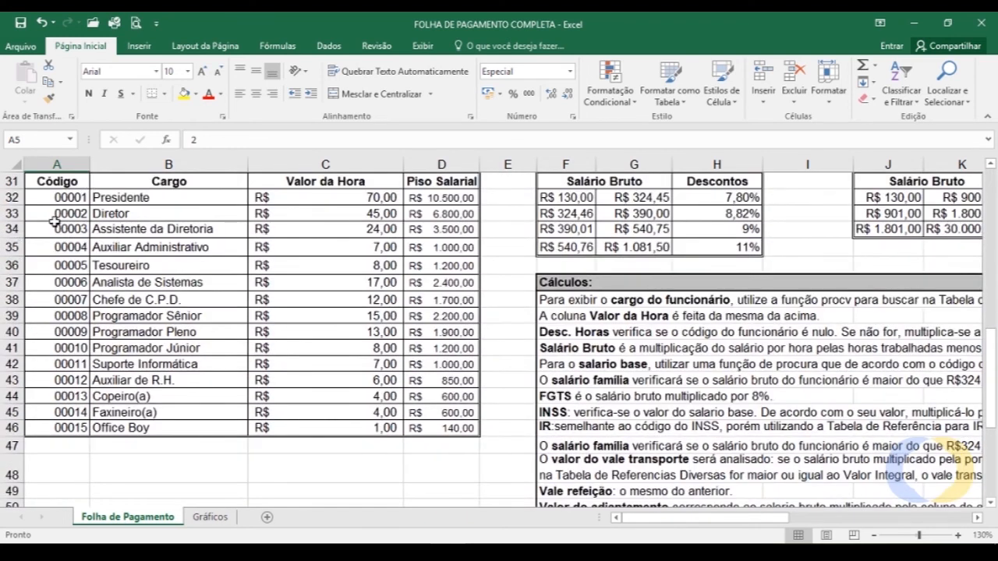
scroll(299, 251, up, 10)
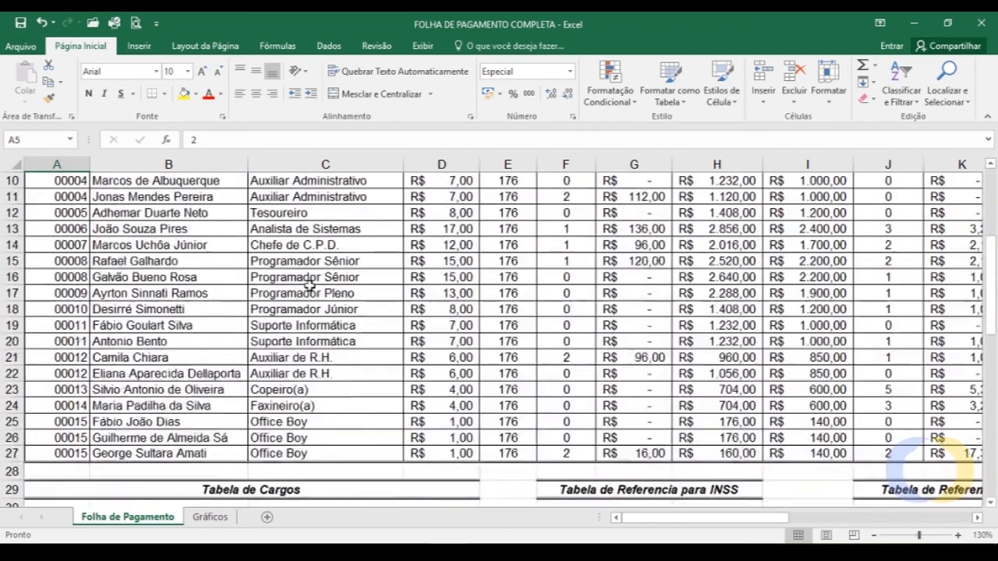